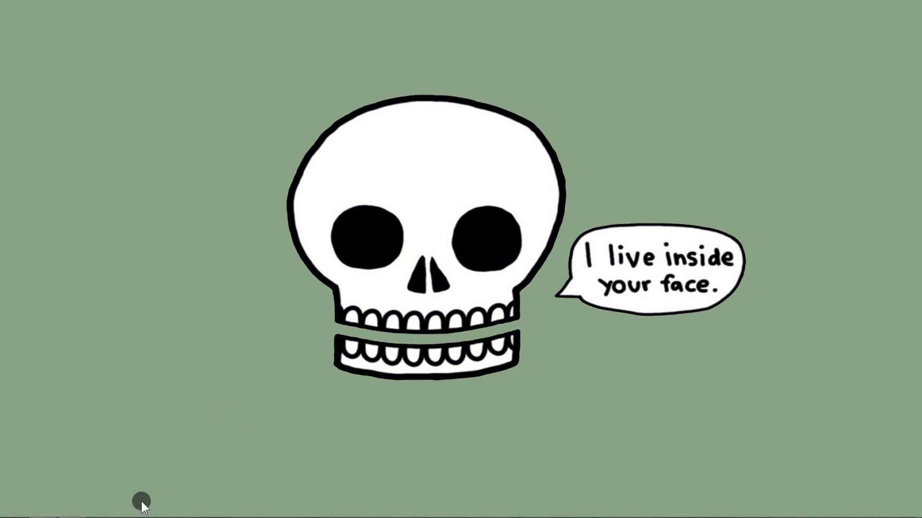
Switch to Photoshop and create a 2000 by 3000 pixel document at 300 pixels/inch in 8-bit RGB Color with a white background
left_click(70, 505)
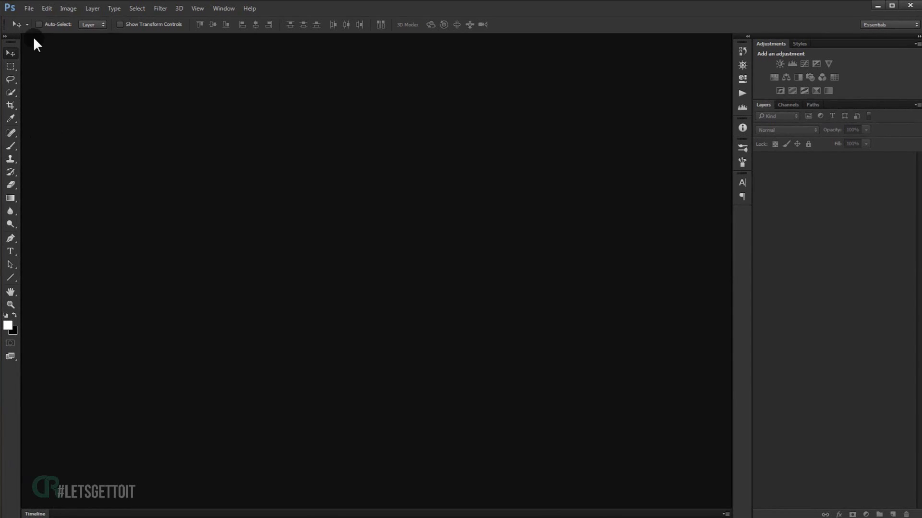
left_click(29, 8)
left_click(39, 20)
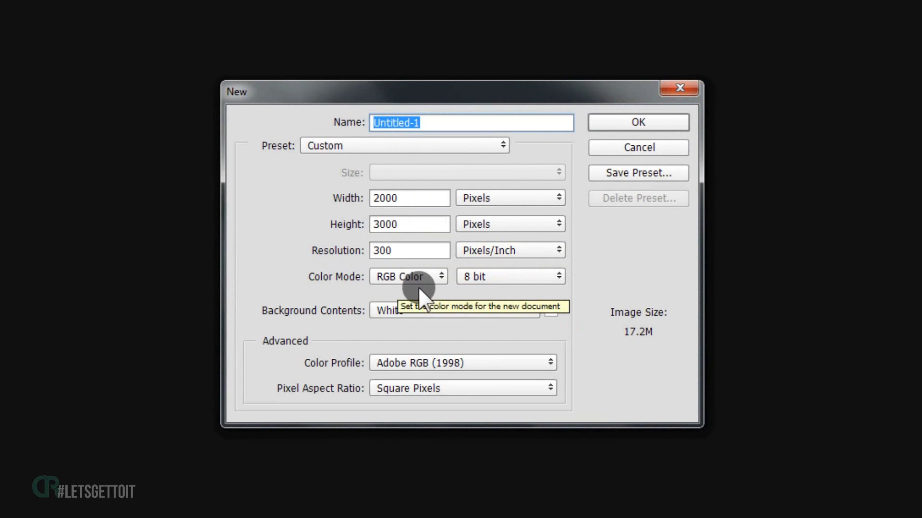
left_click(664, 123)
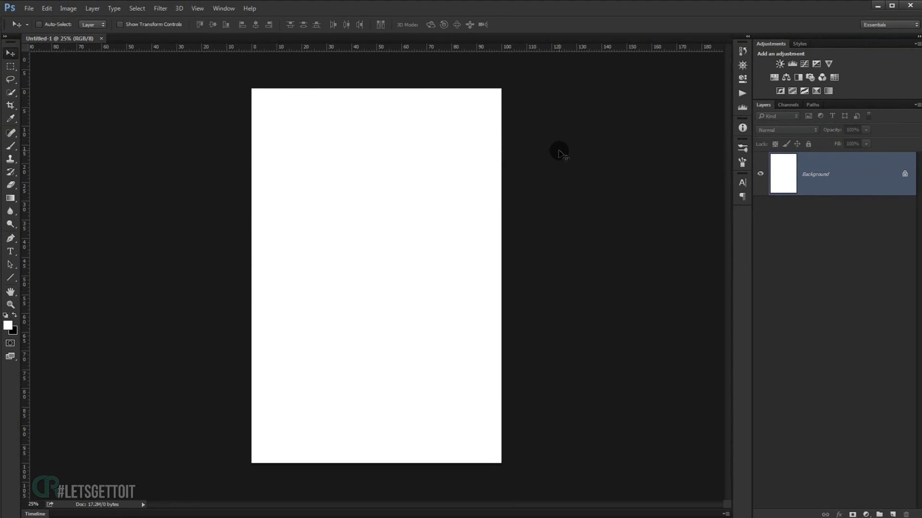
key("ctrl+0")
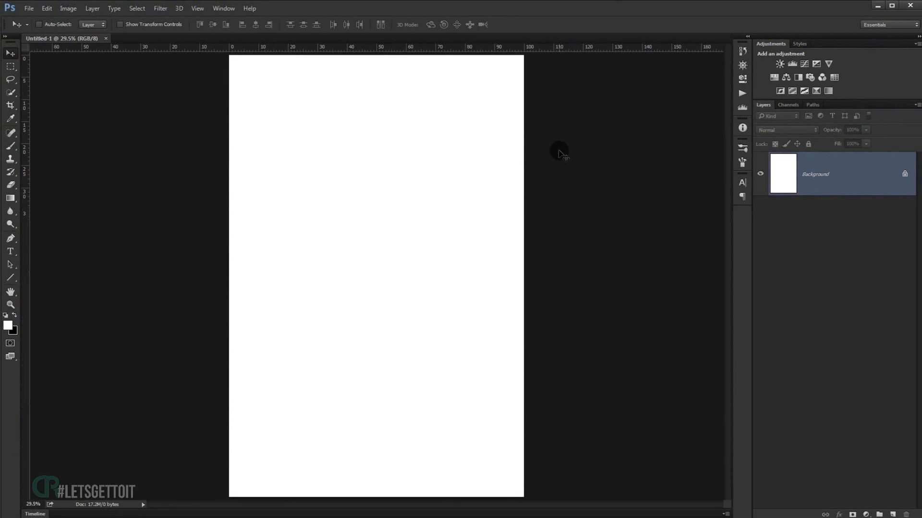
Convert the Background layer to a smart object and open its contents for editing
left_click_drag(794, 175, 414, 176)
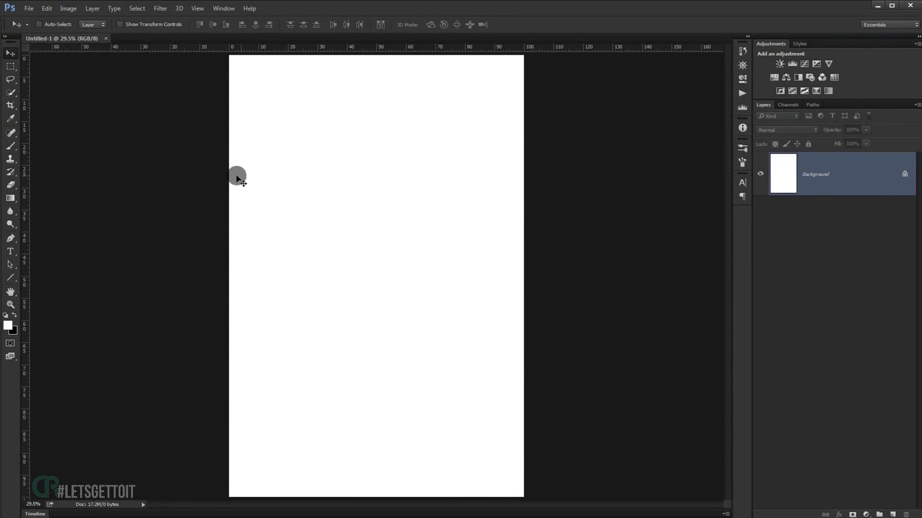
right_click(838, 175)
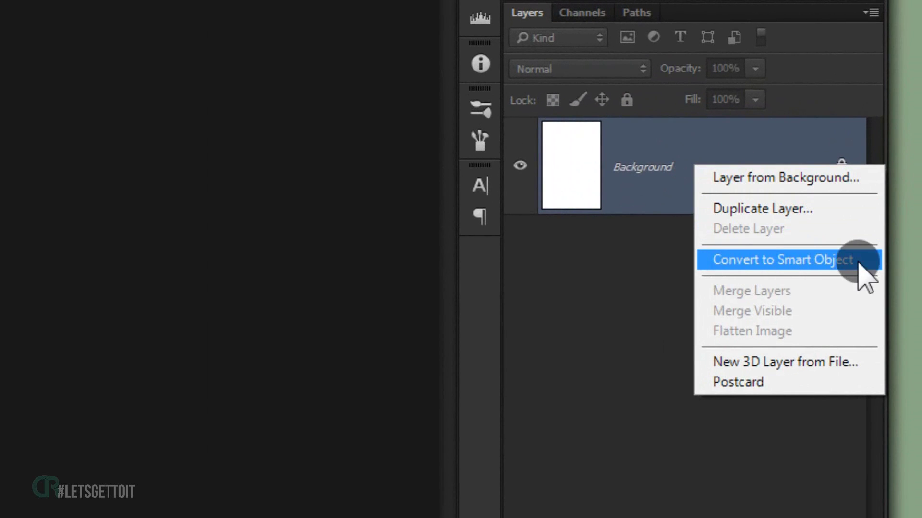
left_click(865, 255)
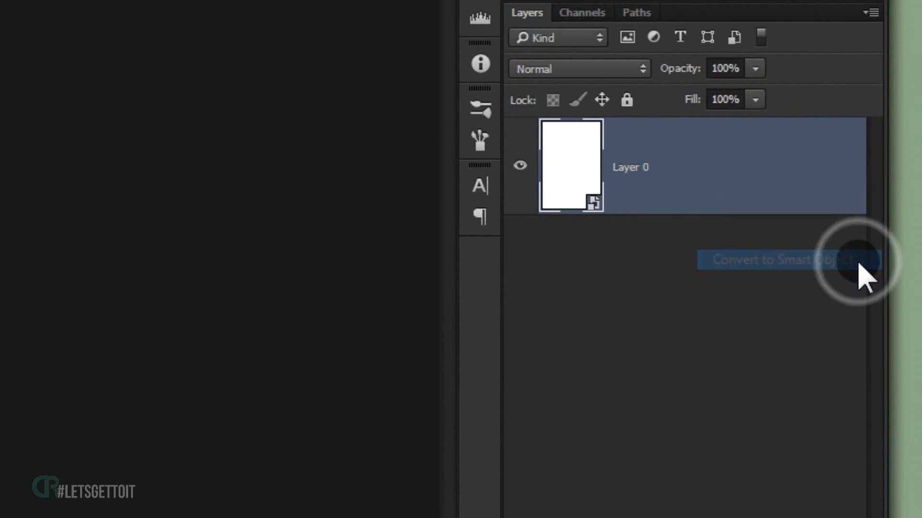
left_click(597, 165)
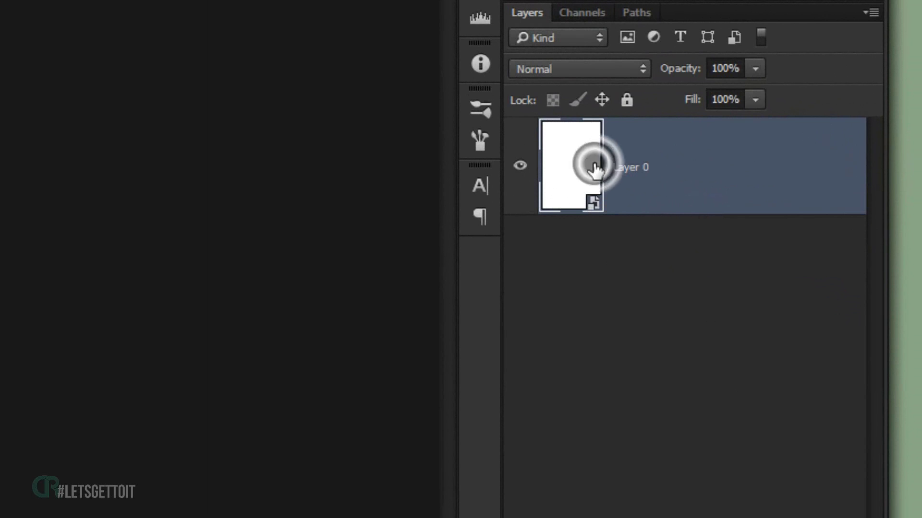
key("ctrl+z")
left_click(234, 48)
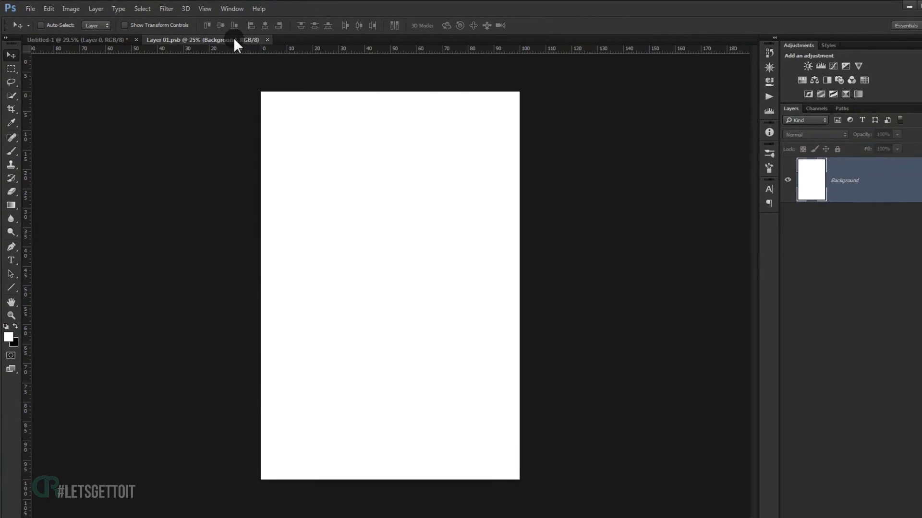
left_click(462, 85)
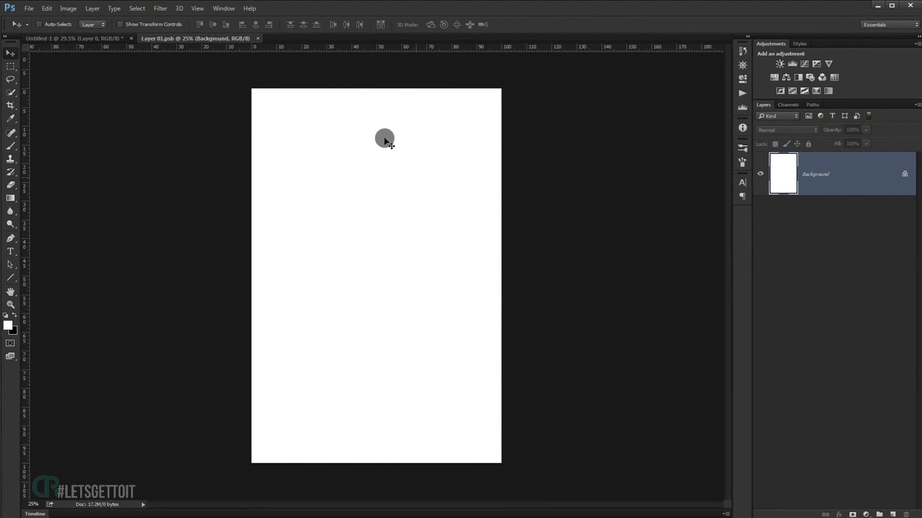
Place 1_man-945482.jpg from the file explorer folder into the open smart object document
key("alt+Tab")
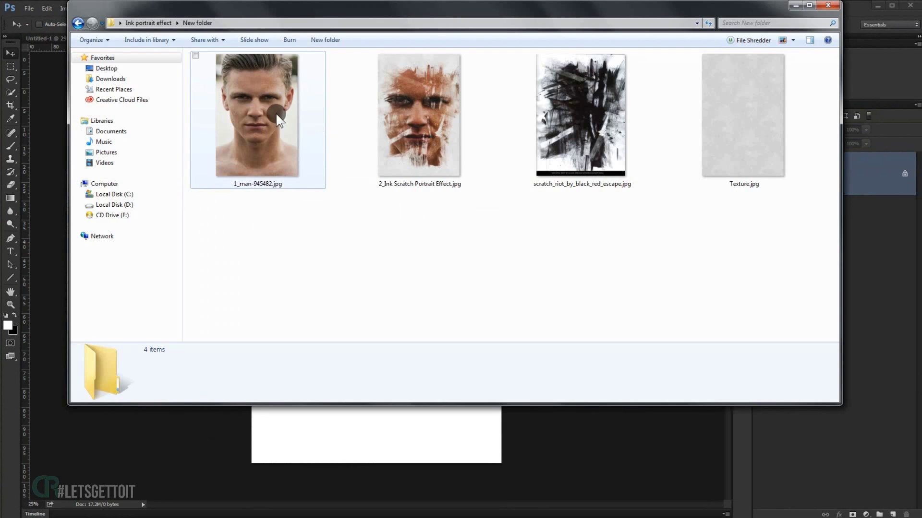
left_click(268, 111)
left_click_drag(268, 111, 339, 436)
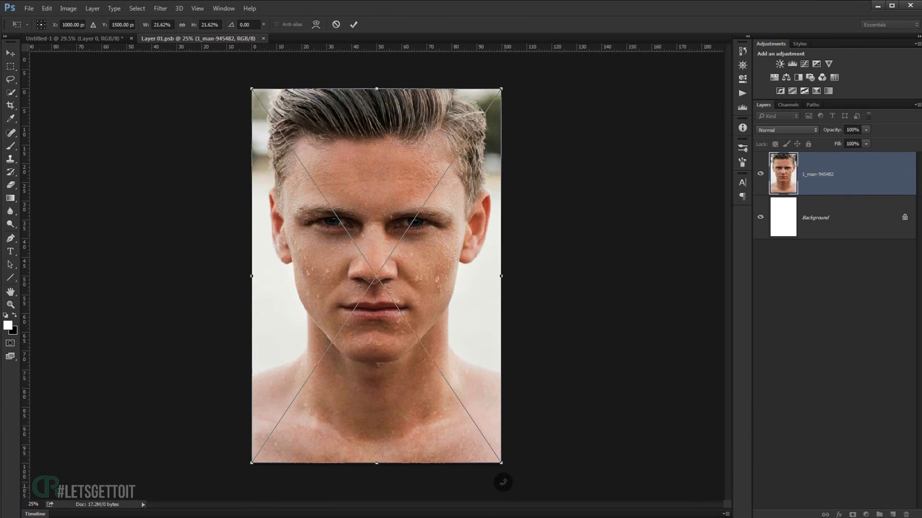
Enlarge the placed portrait proportionally to about 26.8% and position it so the man's face fills the canvas
left_click_drag(501, 463, 521, 493)
left_click_drag(455, 244, 456, 257)
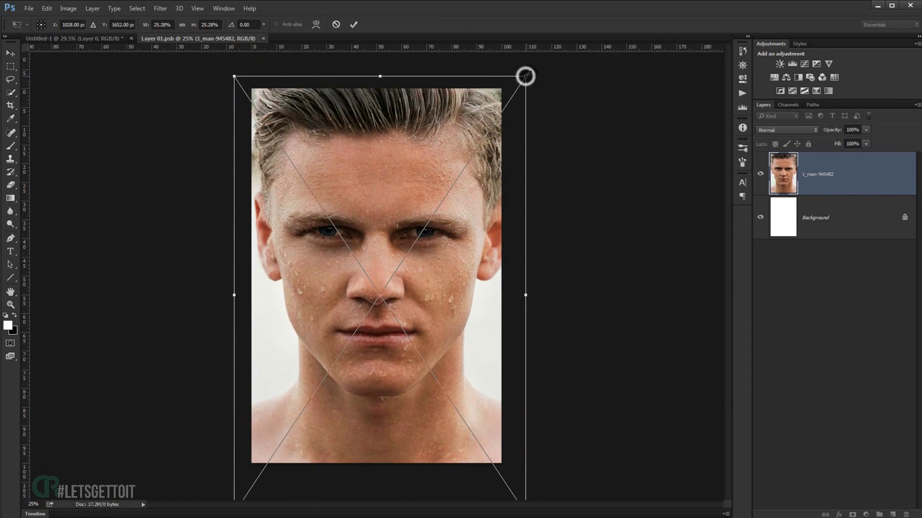
left_click_drag(525, 76, 534, 63)
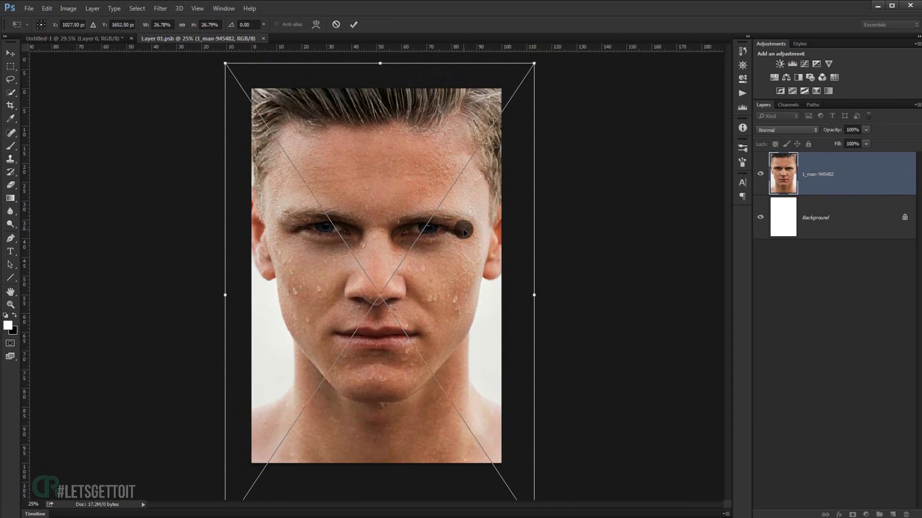
left_click_drag(457, 243, 481, 243)
key("Return")
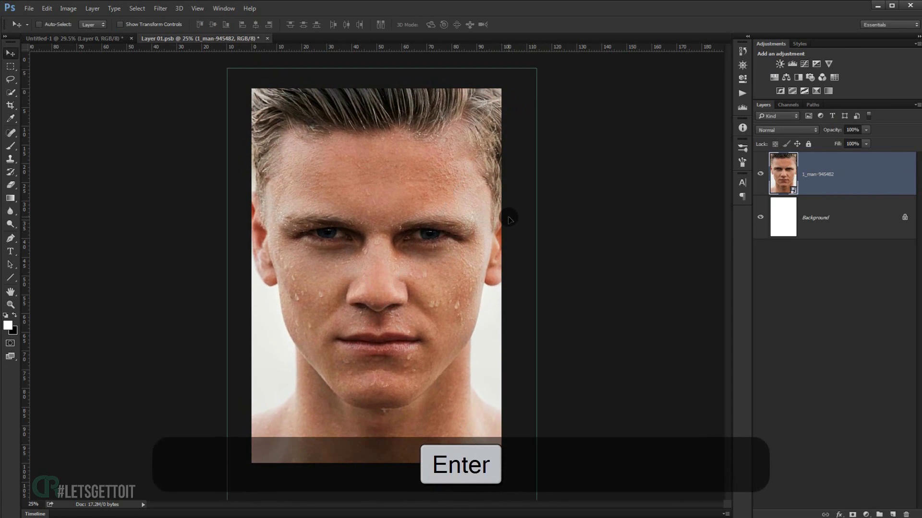
Save the smart object contents and close them to return to the Untitled-1 document
key("ctrl+0")
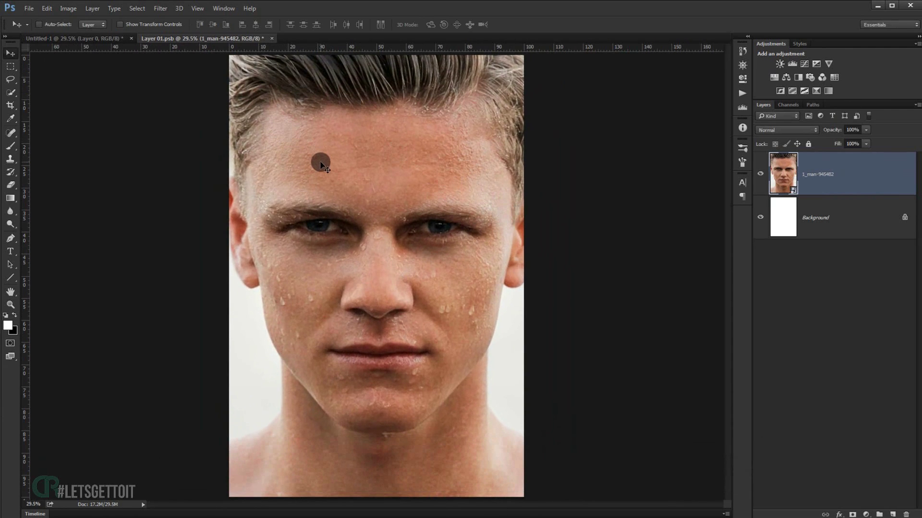
key("ctrl+s")
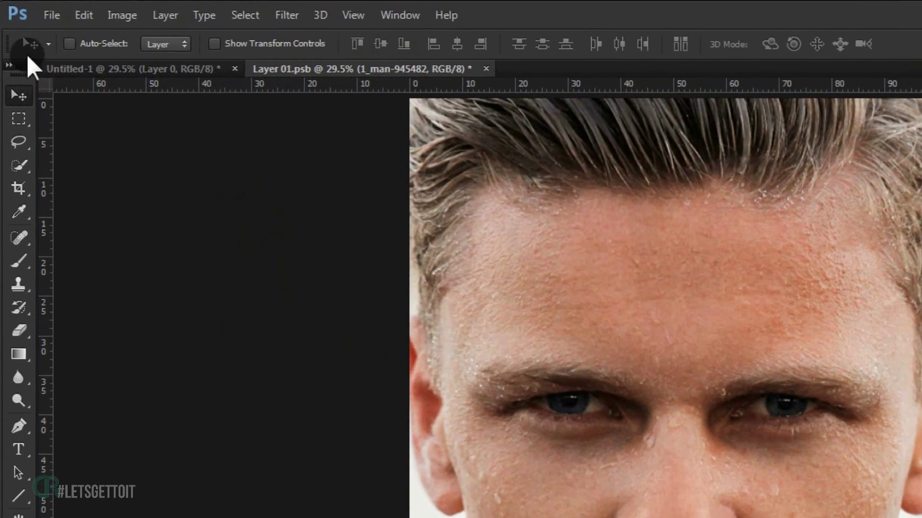
left_click(29, 8)
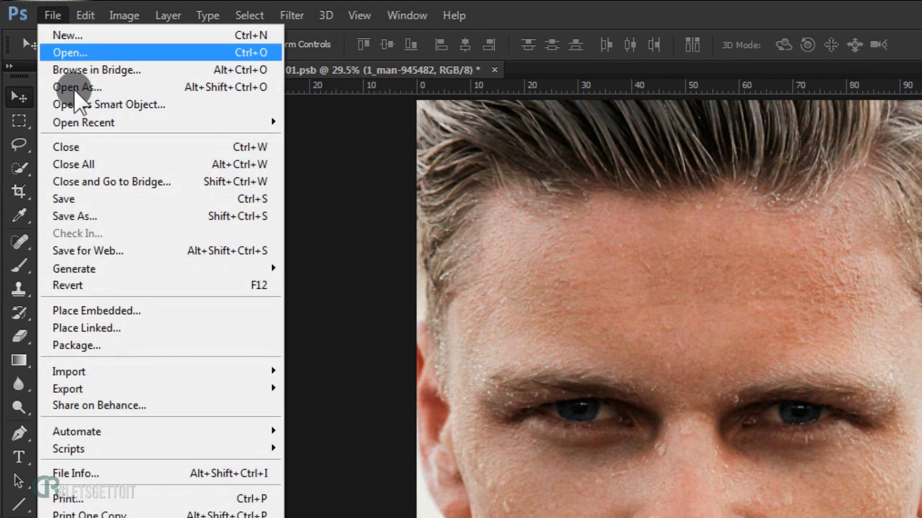
left_click(161, 202)
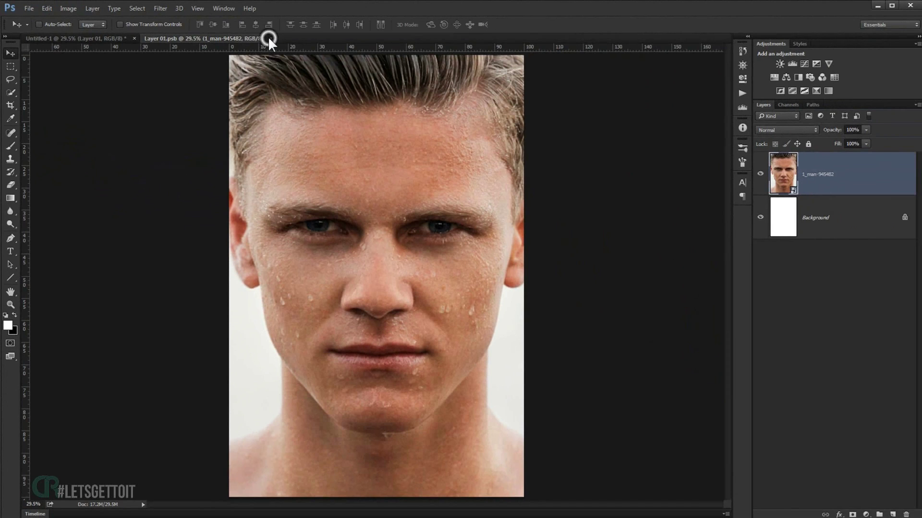
left_click(269, 38)
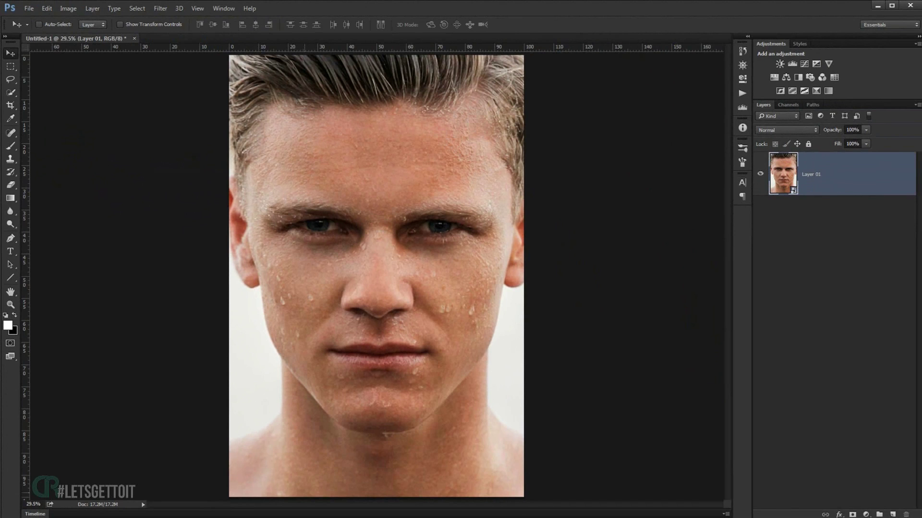
Open scratch_riot_by_black_red_escape.jpg from the file explorer folder and copy its image over the portrait in Untitled-1
key("alt+Tab")
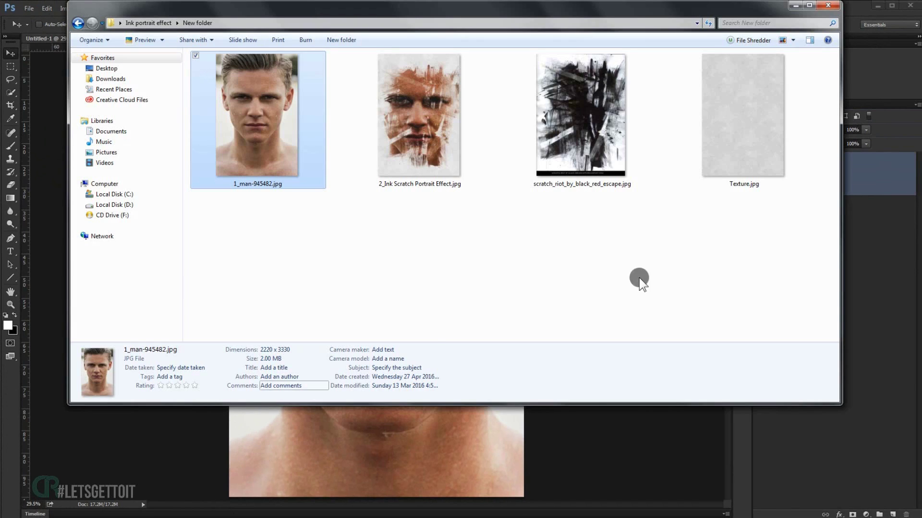
left_click(603, 165)
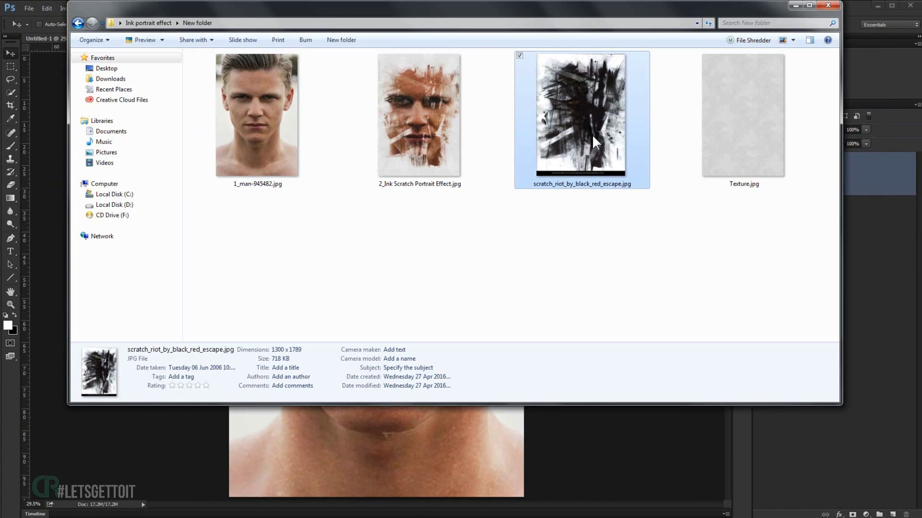
left_click_drag(597, 127, 9, 386)
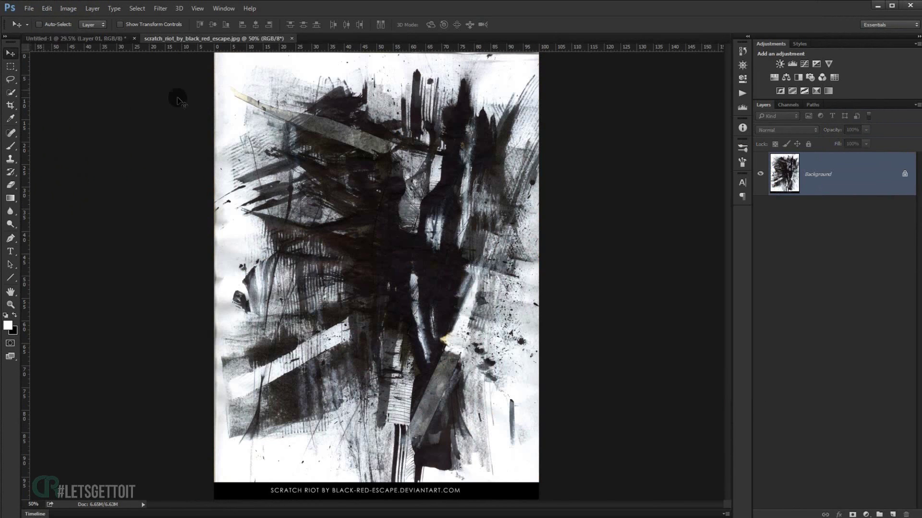
left_click_drag(309, 110, 319, 224)
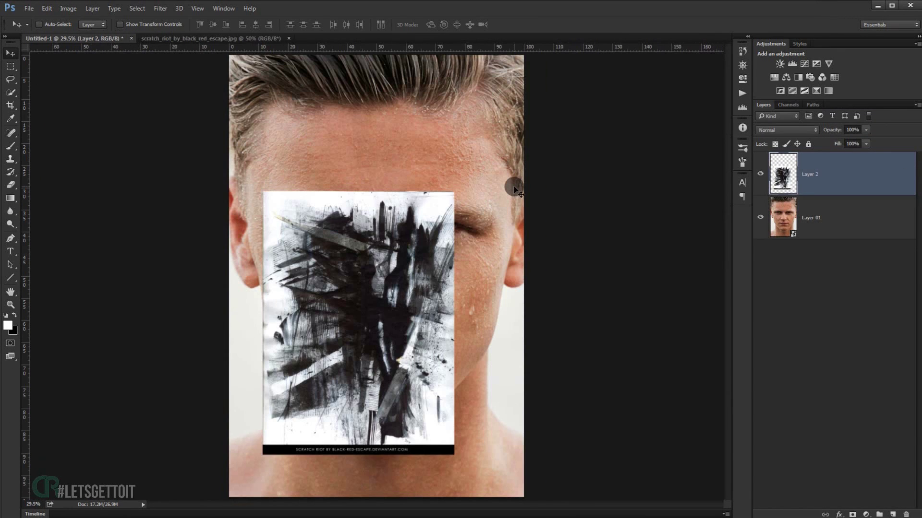
Scale the scratch image proportionally to about 153.9% so it spans the canvas width, leaving narrow gaps above and below
key("ctrl+t")
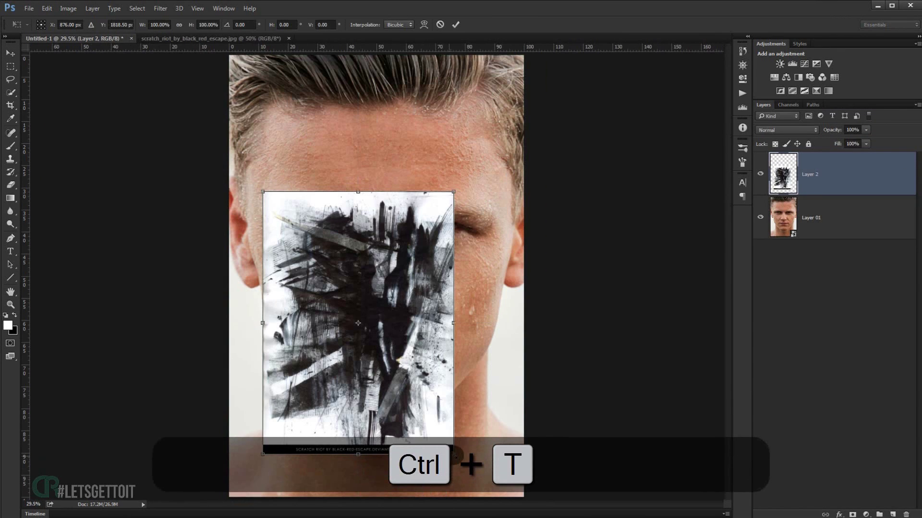
left_click_drag(455, 454, 517, 514)
scroll(375, 288, "down", 2)
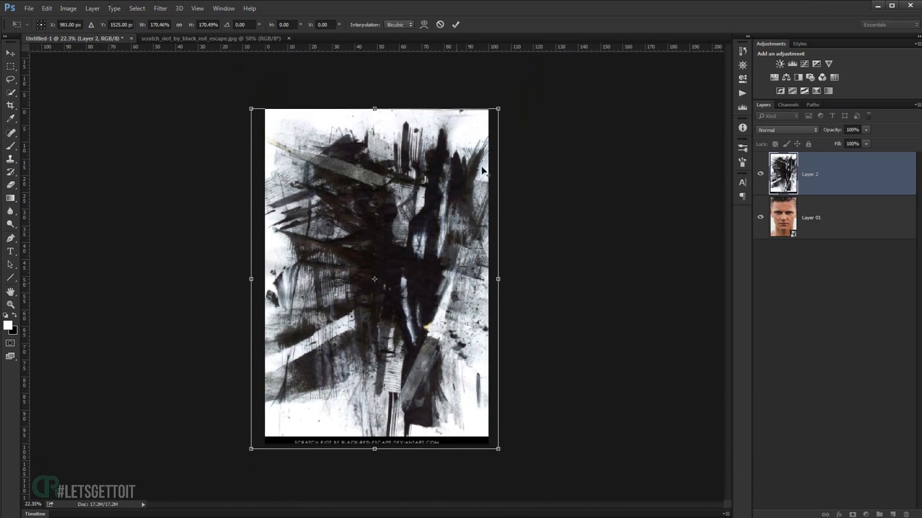
left_click_drag(543, 107, 494, 109)
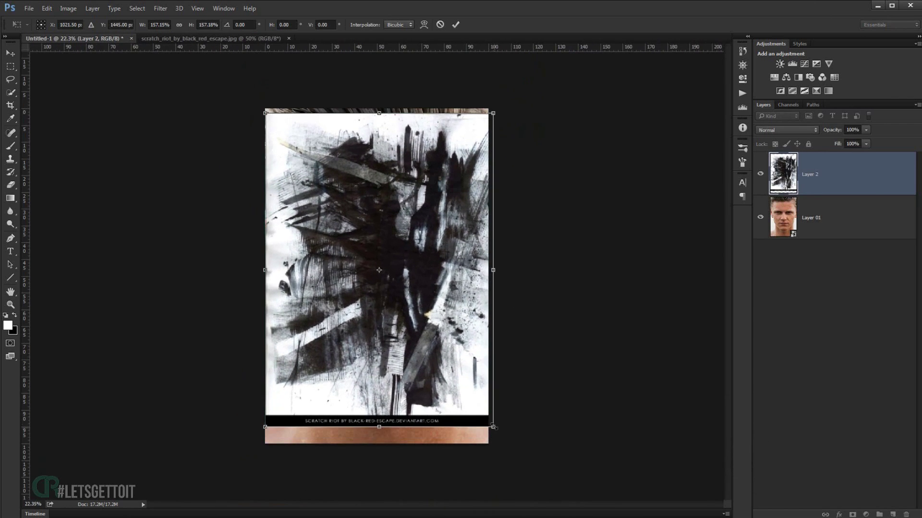
left_click_drag(496, 428, 487, 422)
key("Return")
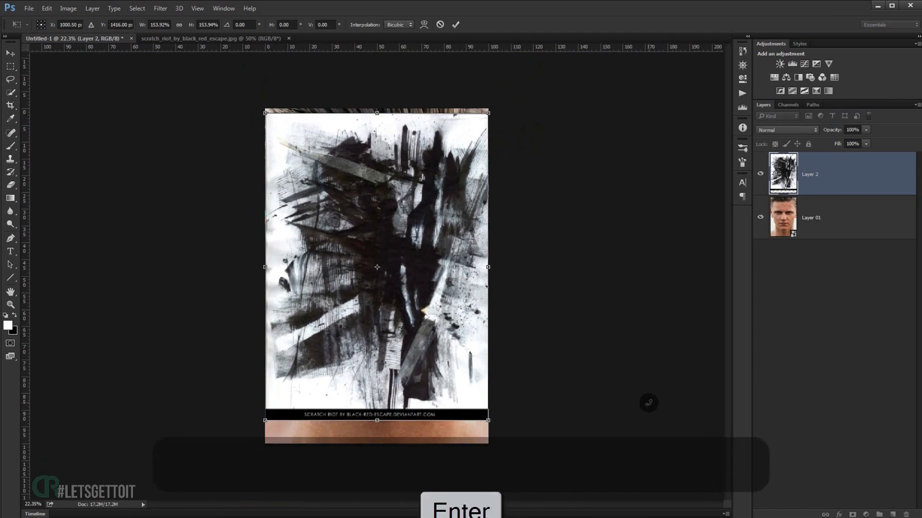
Delete the black credit strip along the scratch image's lower edge using a rectangular selection, and deselect
scroll(648, 403, "up", 2)
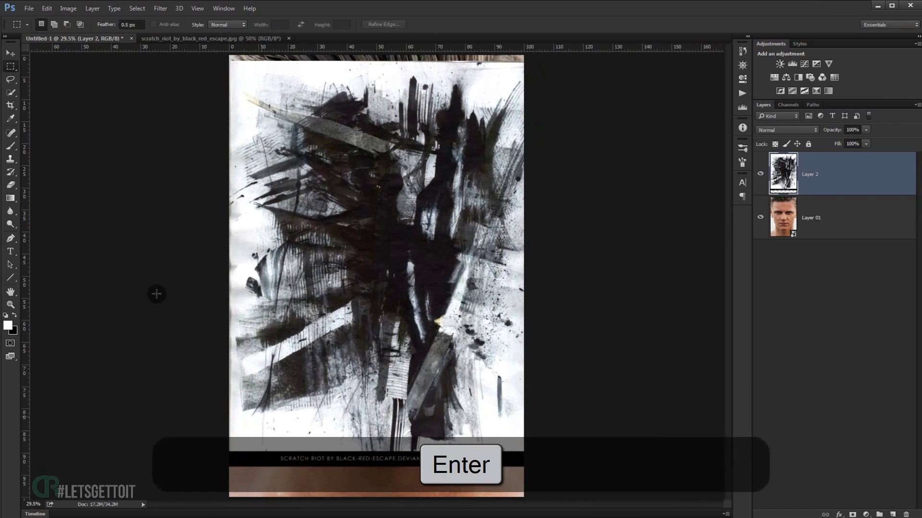
left_click(10, 66)
left_click_drag(224, 448, 528, 474)
key("Delete")
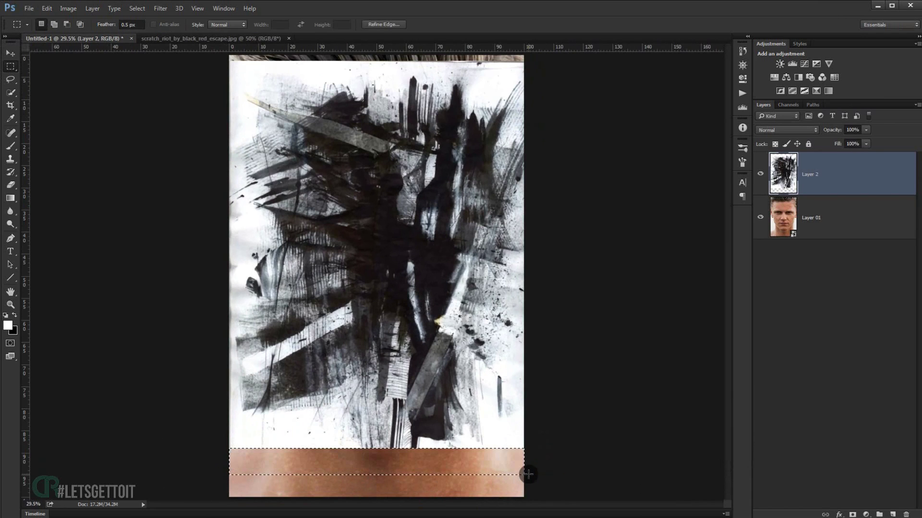
key("ctrl+d")
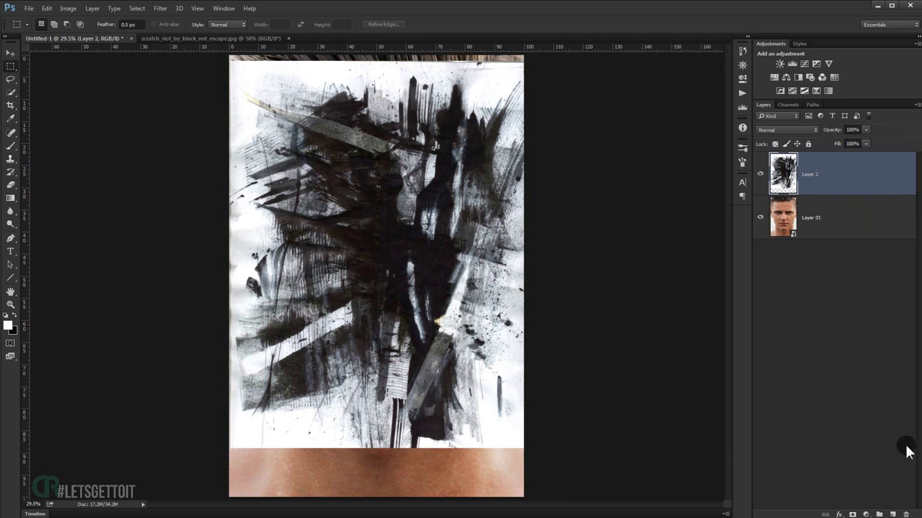
Add a new layer beneath the portrait layer, named BG and filled with white
left_click(893, 513)
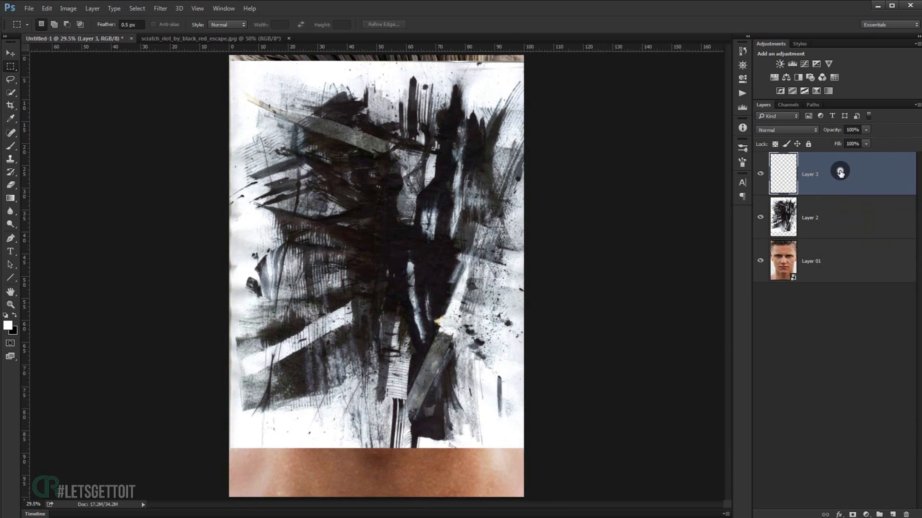
left_click_drag(850, 169, 828, 261)
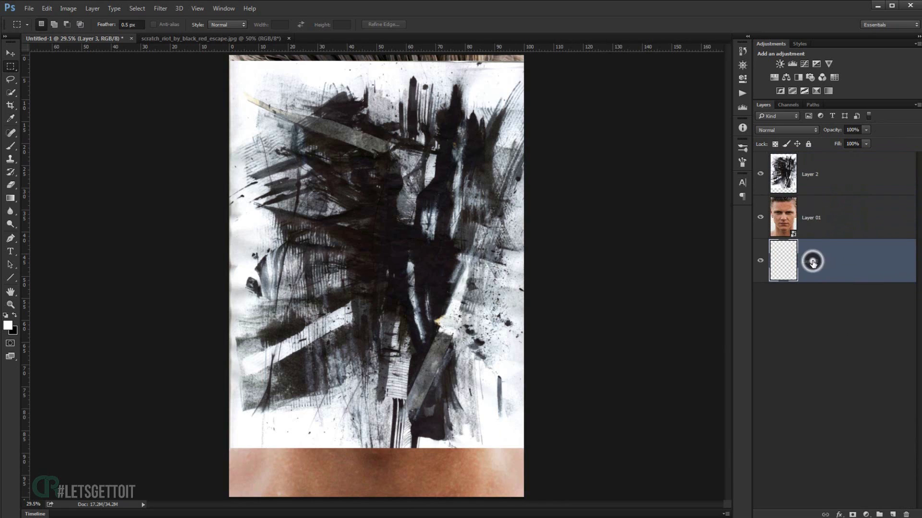
double_click(812, 263)
key("Return")
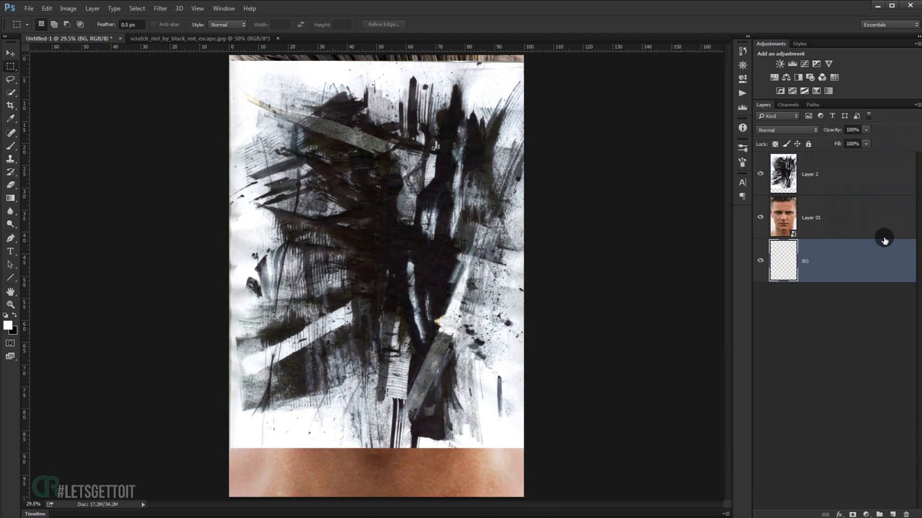
key("alt+BackSpace")
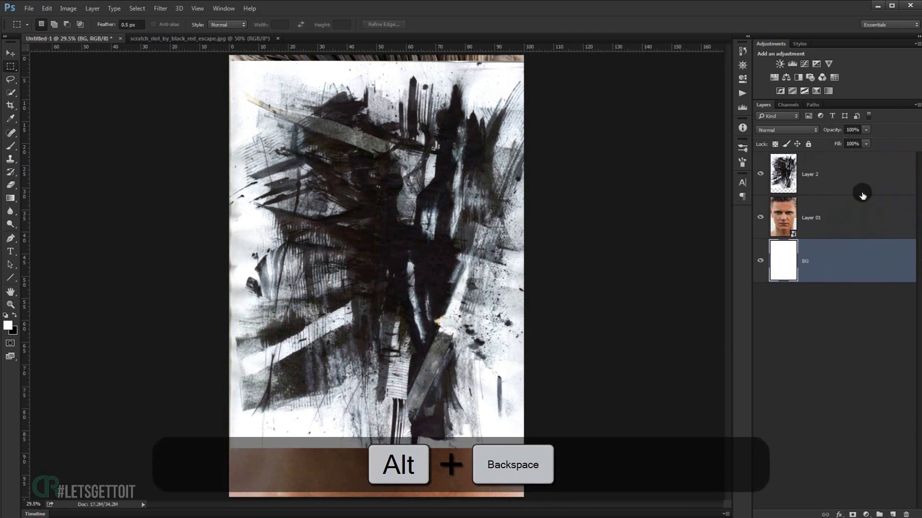
Hide the portrait layer, then select the whole canvas on Layer 2 and copy the scratch image
left_click(759, 219)
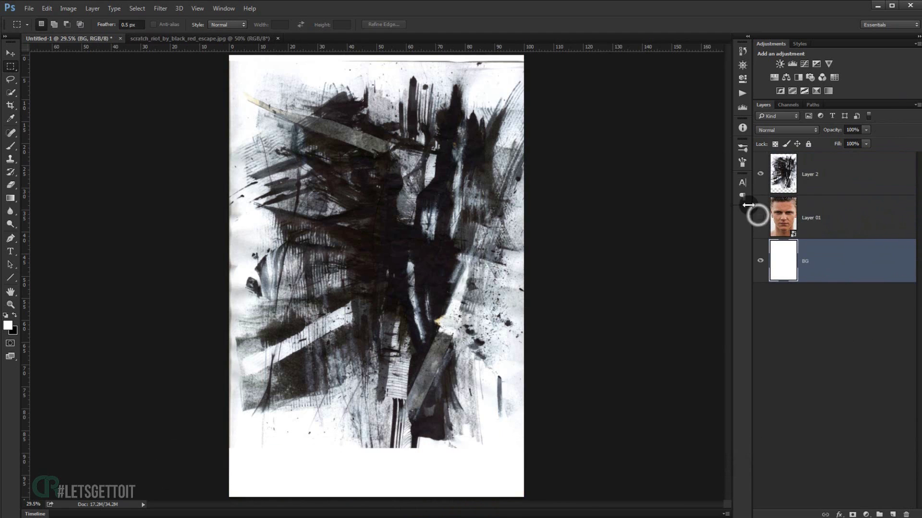
left_click(835, 172)
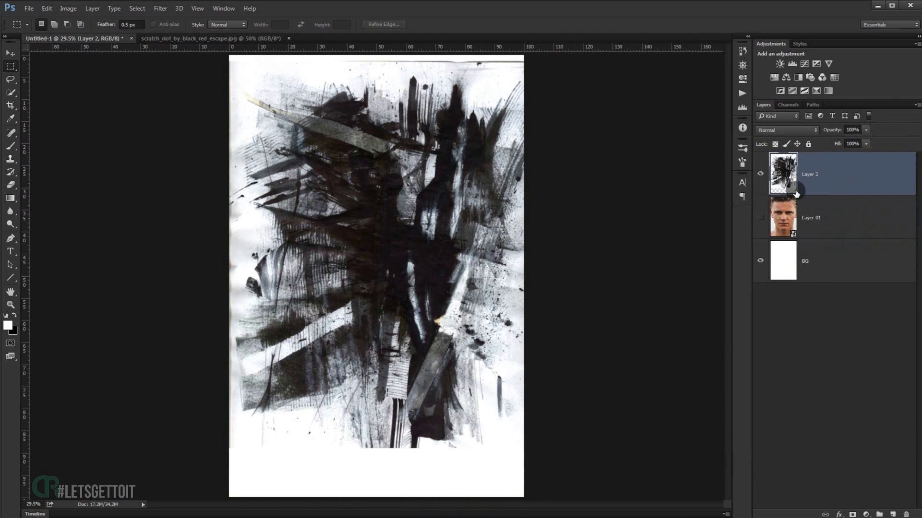
key("ctrl+a")
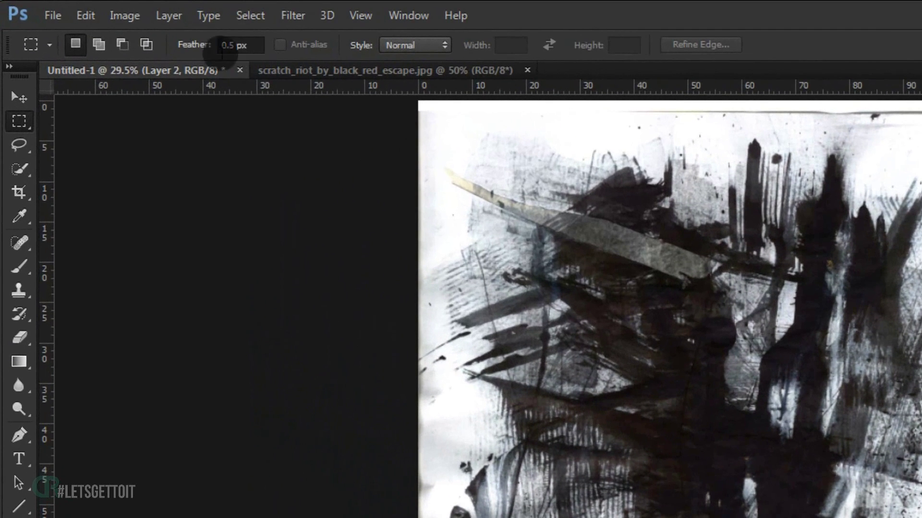
left_click(248, 16)
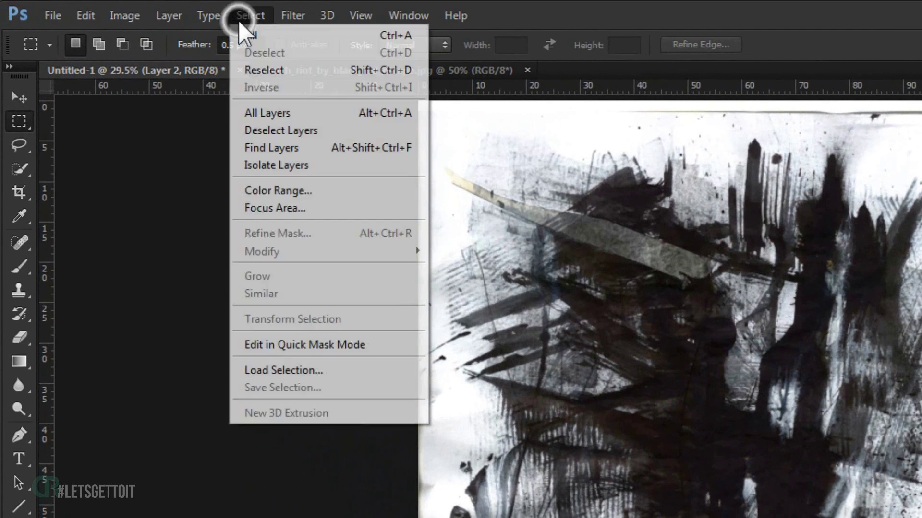
left_click(342, 34)
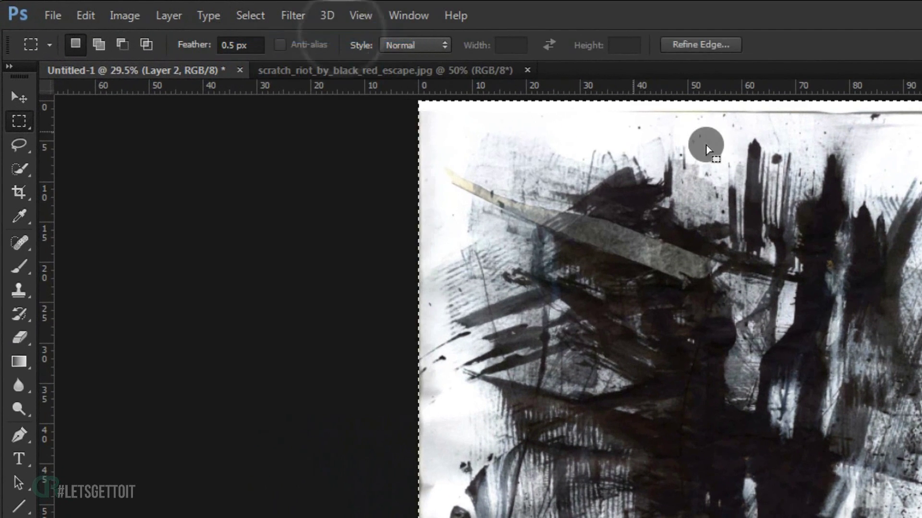
left_click(809, 180)
key("ctrl+c")
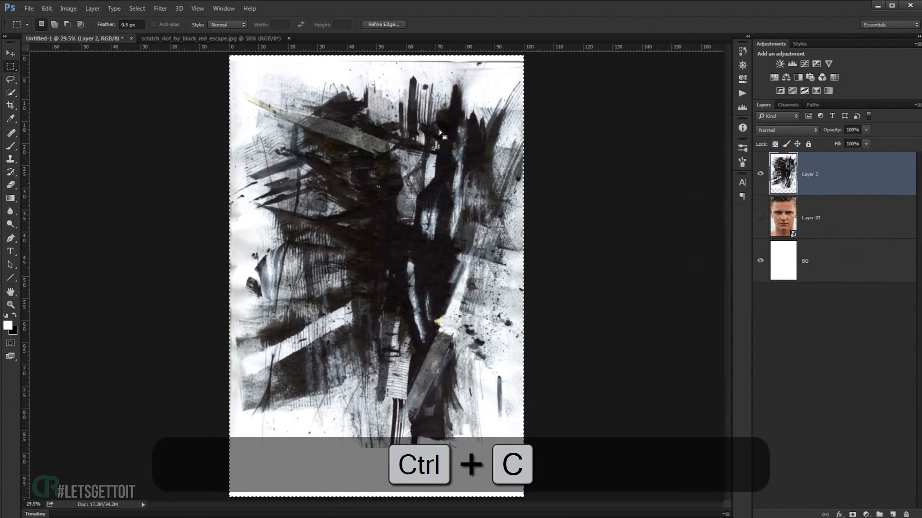
Hide Layer 2, show the portrait Layer 01 again without any active selection, and add a white layer mask to it
left_click(762, 174)
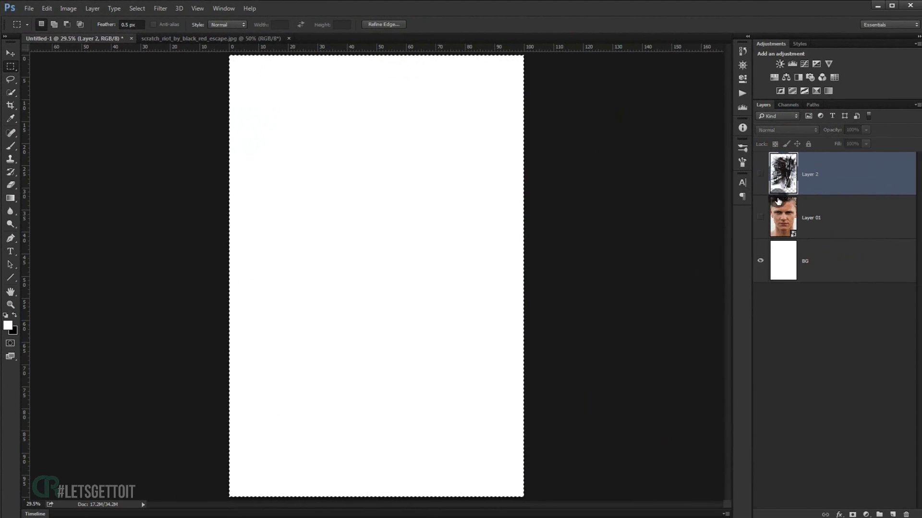
key("ctrl+d")
left_click(761, 216)
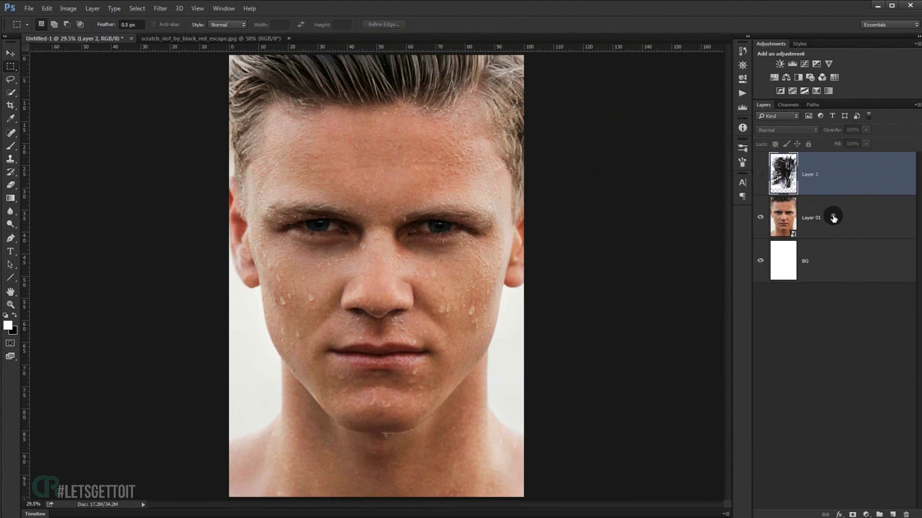
left_click(834, 218)
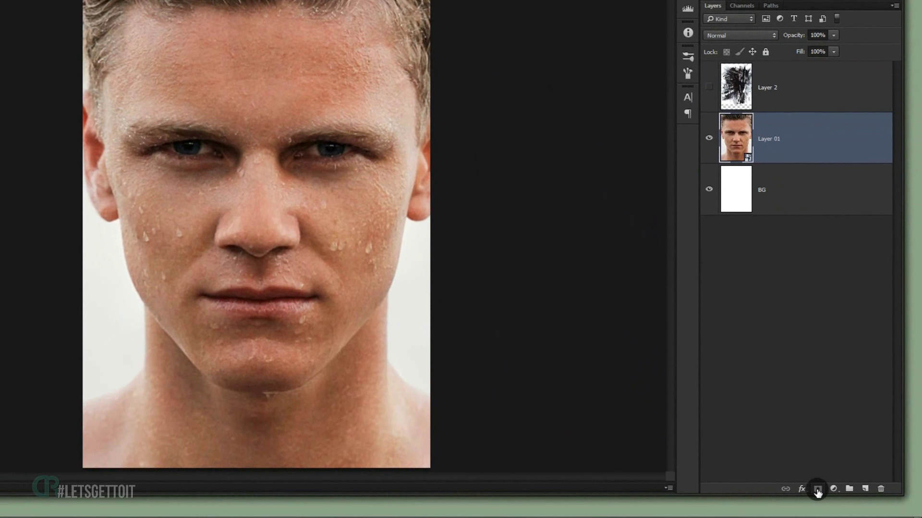
left_click(817, 490)
left_click(780, 145)
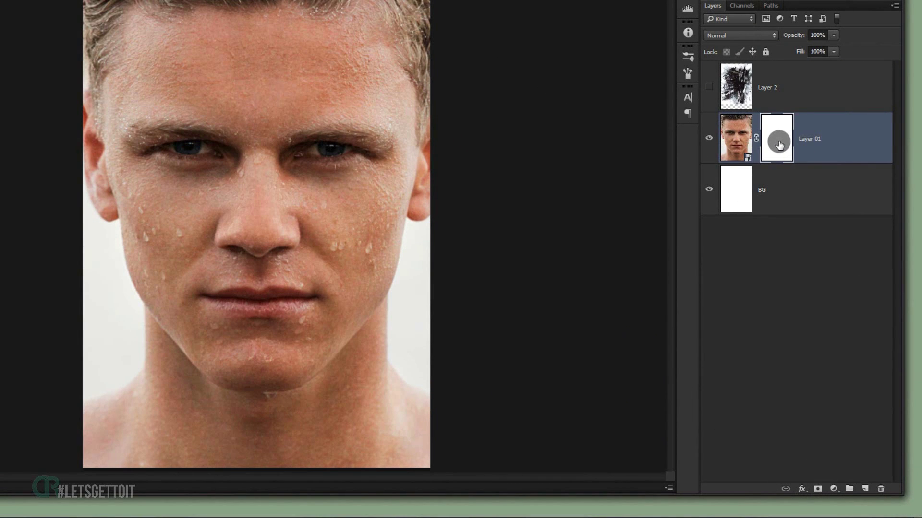
Display Layer 01's mask on the canvas, paste the copied scratch image into it, and deselect
key("alt")
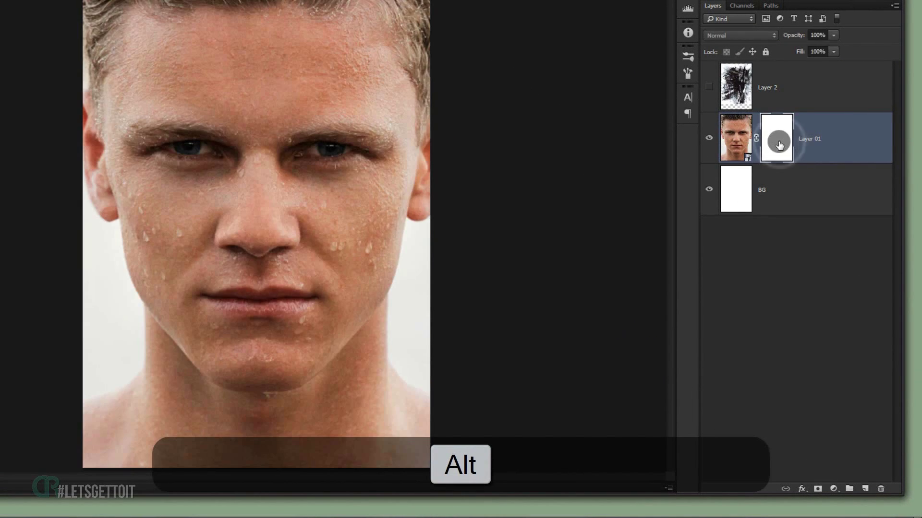
left_click(779, 144, "alt")
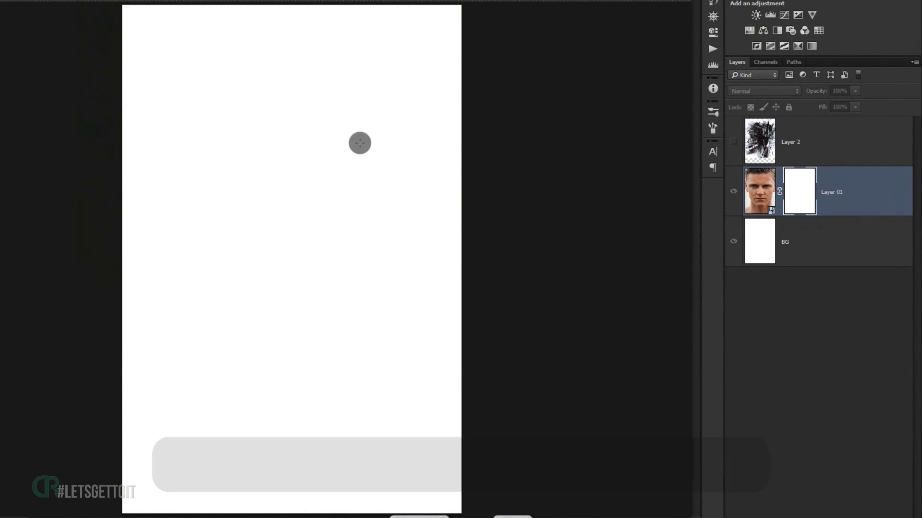
key("ctrl+v")
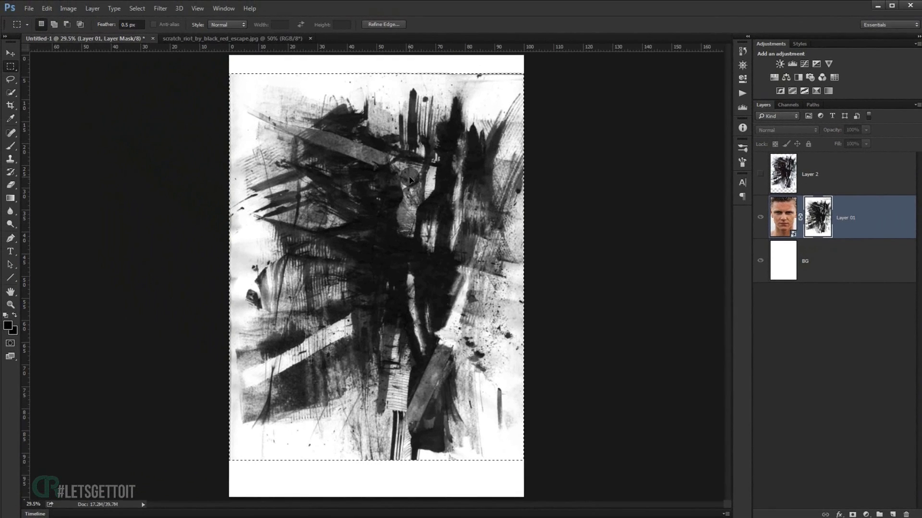
key("ctrl+d")
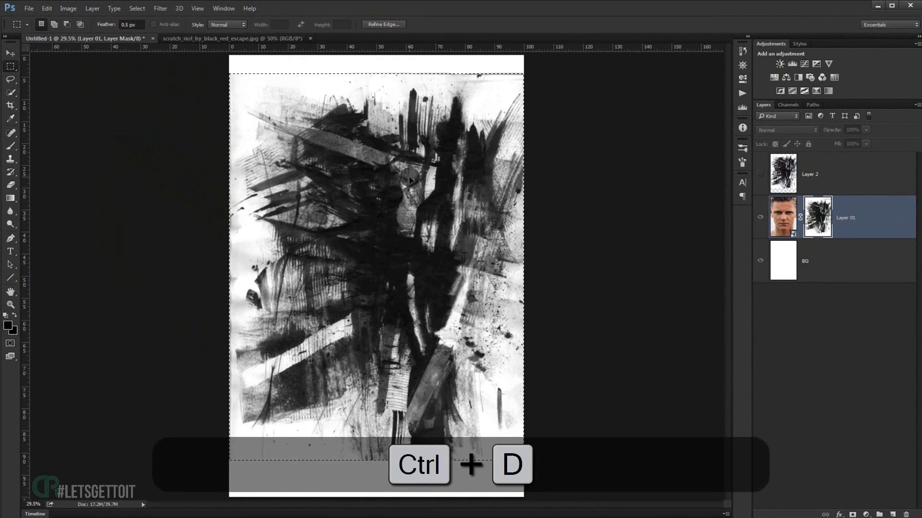
key("ctrl+d")
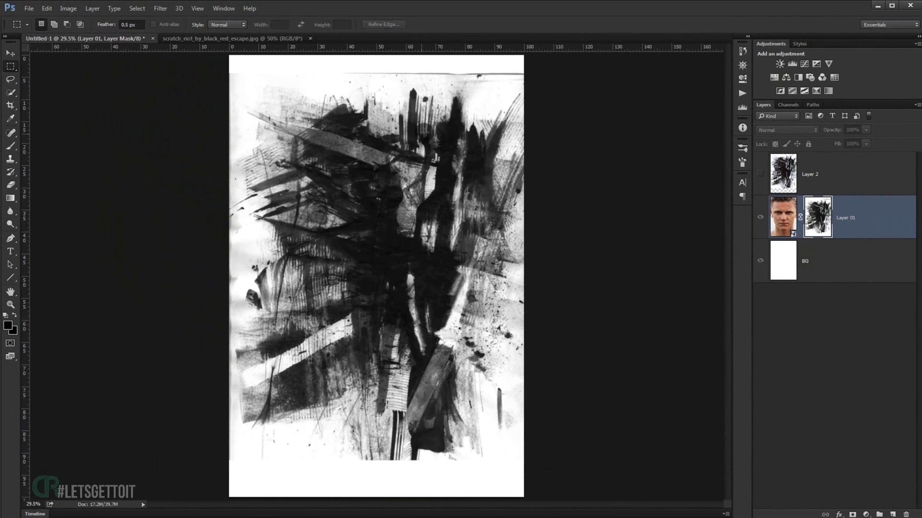
Adjust the mask's contrast using Levels with midtones at 0.81 and the white input point slightly lowered, and invert the mask
key("ctrl+l")
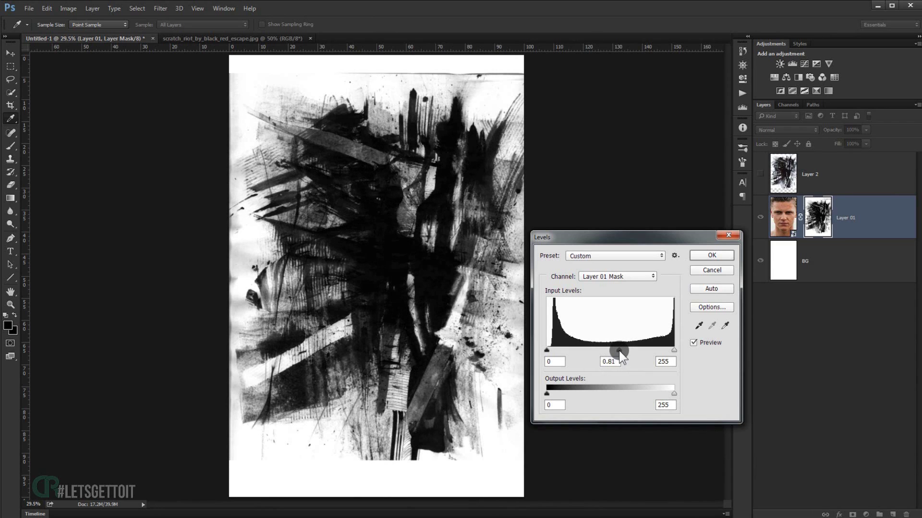
left_click_drag(621, 353, 619, 352)
left_click(547, 351)
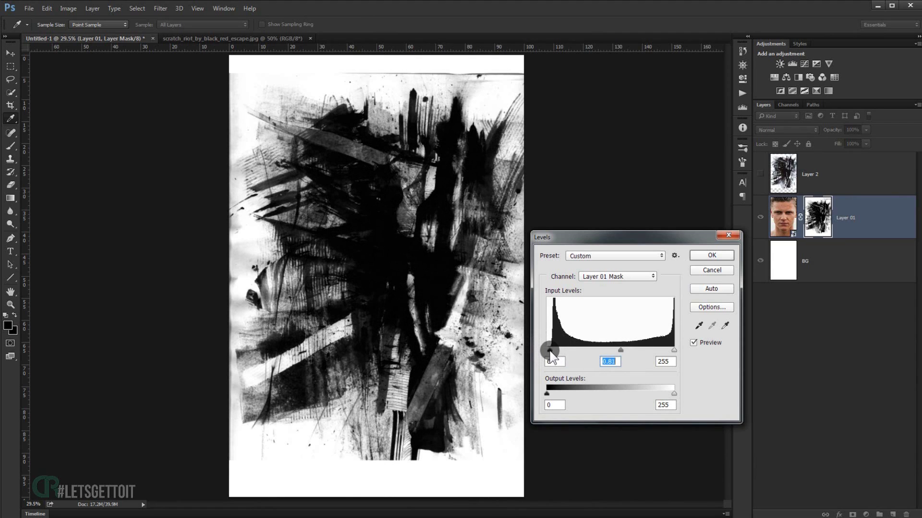
left_click_drag(674, 350, 670, 354)
left_click(711, 256)
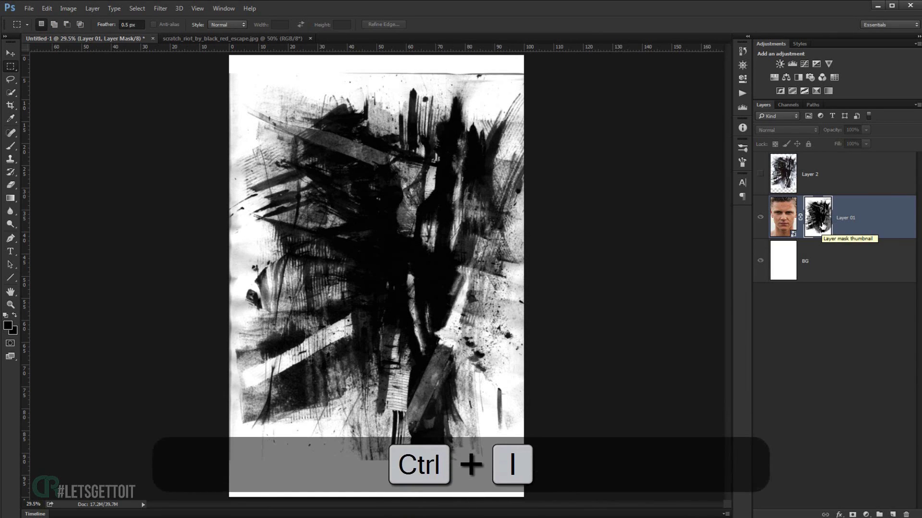
key("ctrl+i")
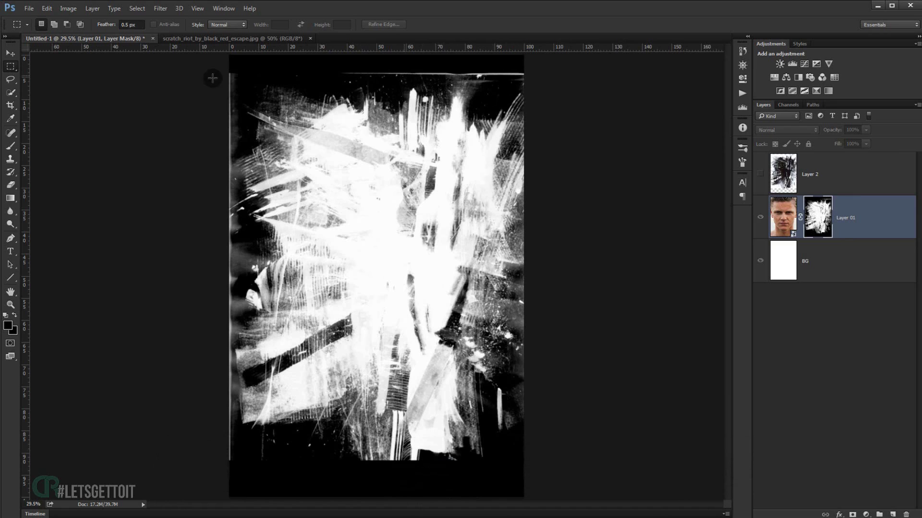
Paint black with a large soft brush over the stray straight edge lines around the upper, left and lower borders of the mask
left_click(17, 145)
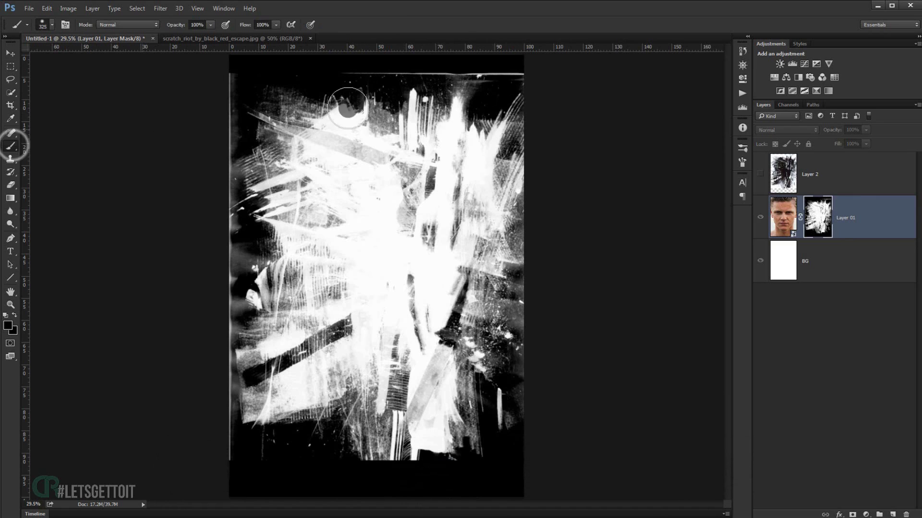
left_click(476, 81)
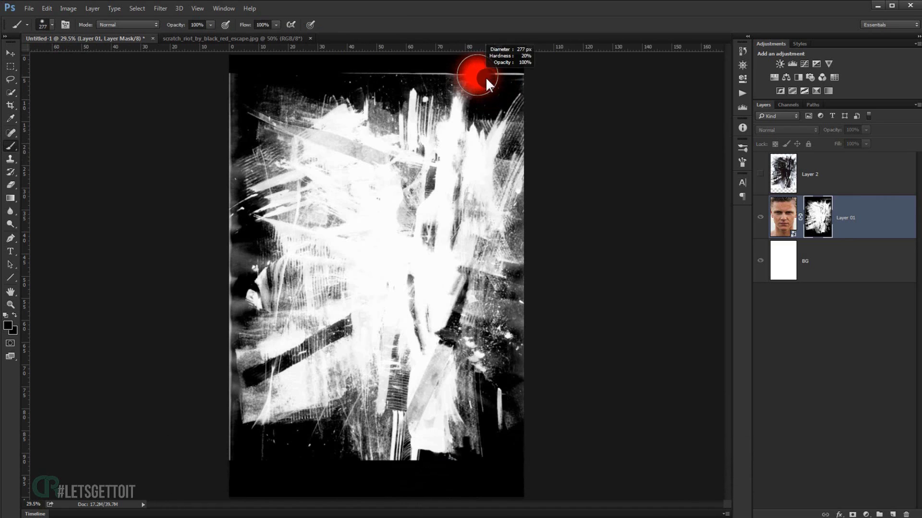
mouse_move(509, 65)
left_mouse_down()
mouse_move(497, 65)
mouse_move(502, 55)
mouse_move(448, 52)
mouse_move(353, 53)
mouse_move(450, 56)
left_mouse_up()
left_click_drag(214, 65, 205, 154)
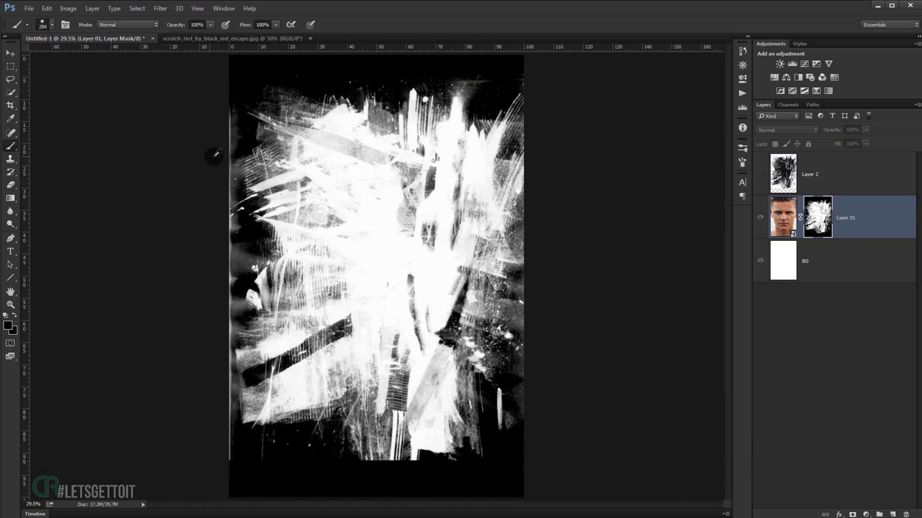
left_click_drag(247, 122, 269, 128)
mouse_move(211, 103)
left_mouse_down()
mouse_move(203, 437)
mouse_move(231, 490)
left_mouse_up()
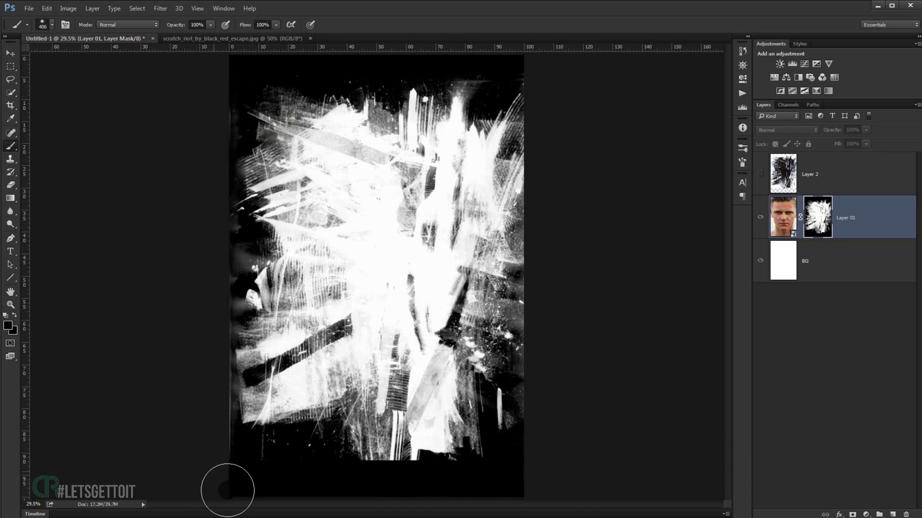
mouse_move(355, 474)
left_mouse_down()
mouse_move(332, 480)
mouse_move(452, 489)
mouse_move(511, 469)
left_mouse_up()
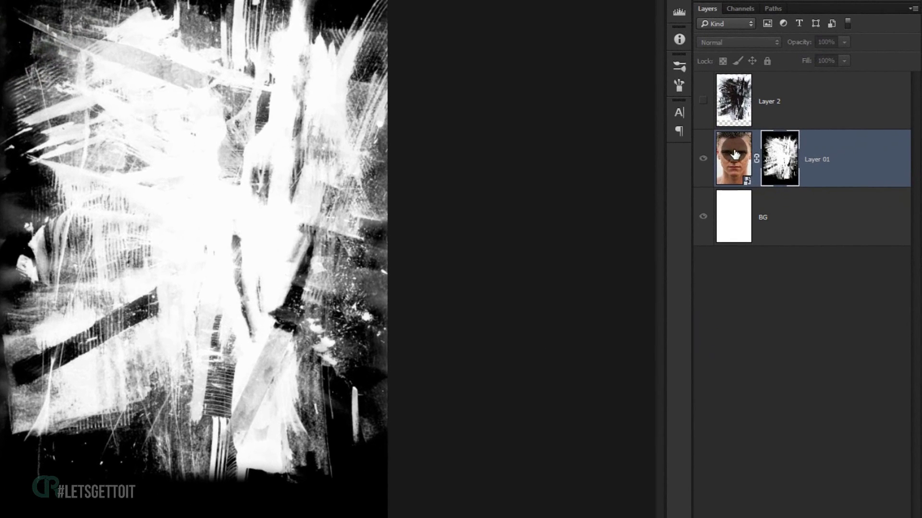
Apply the Filter Gallery's Dry Brush effect to the Layer 01 portrait with Brush Size 4, Brush Detail 10 and Texture 2
left_click(753, 172)
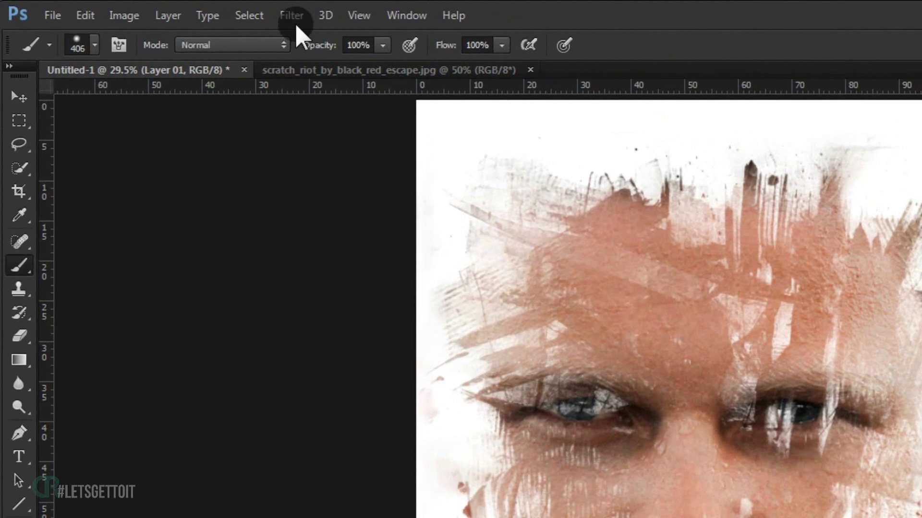
left_click(160, 8)
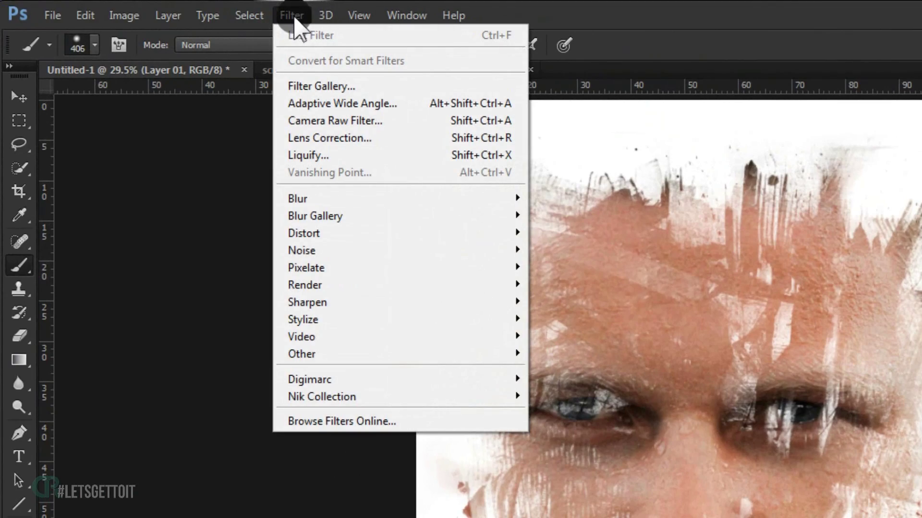
left_click(329, 87)
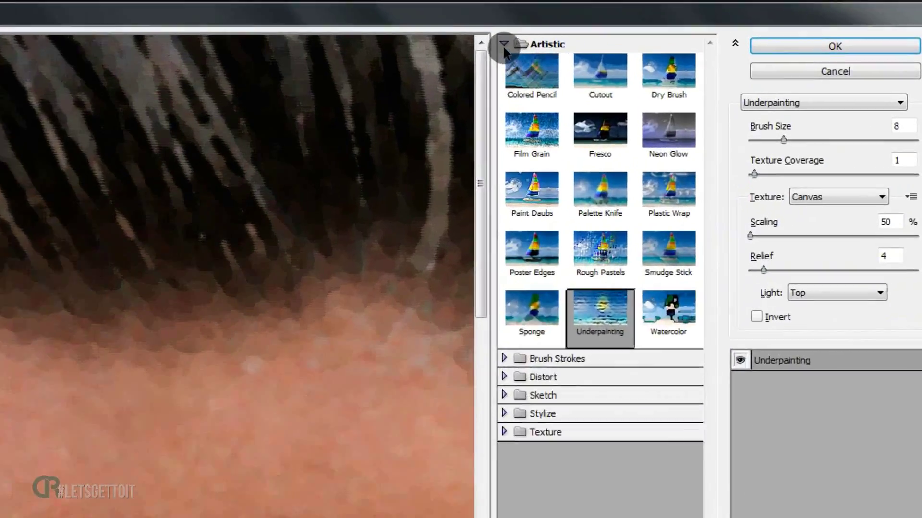
left_click(675, 27)
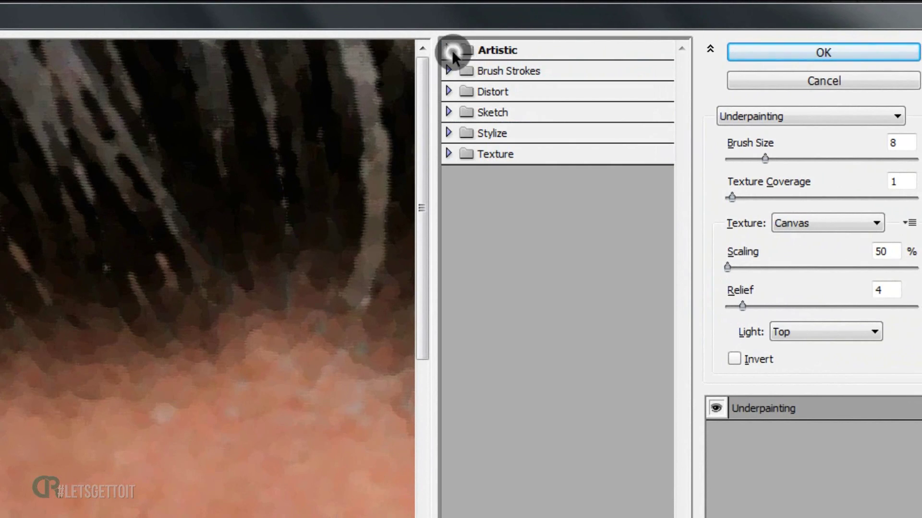
left_click(448, 49)
left_click(606, 98)
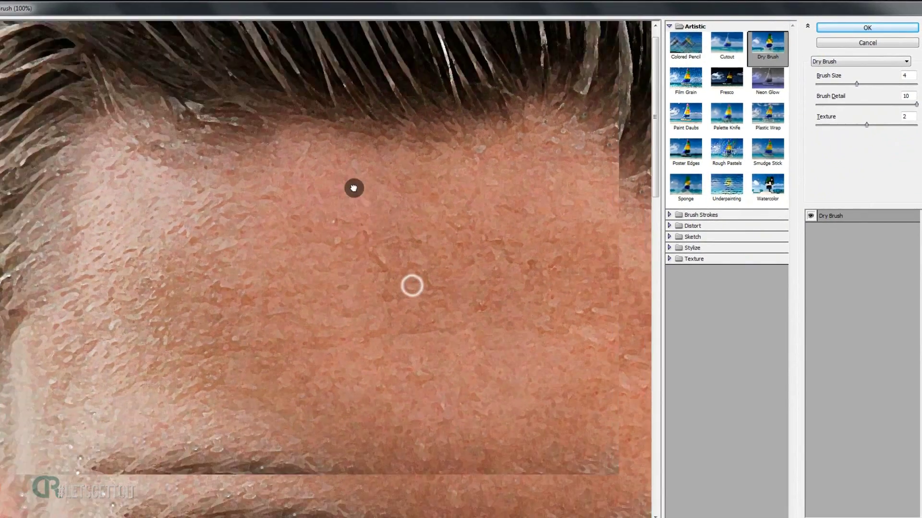
left_click_drag(354, 188, 348, 76)
left_click_drag(494, 325, 492, 159)
left_click_drag(494, 418, 486, 298)
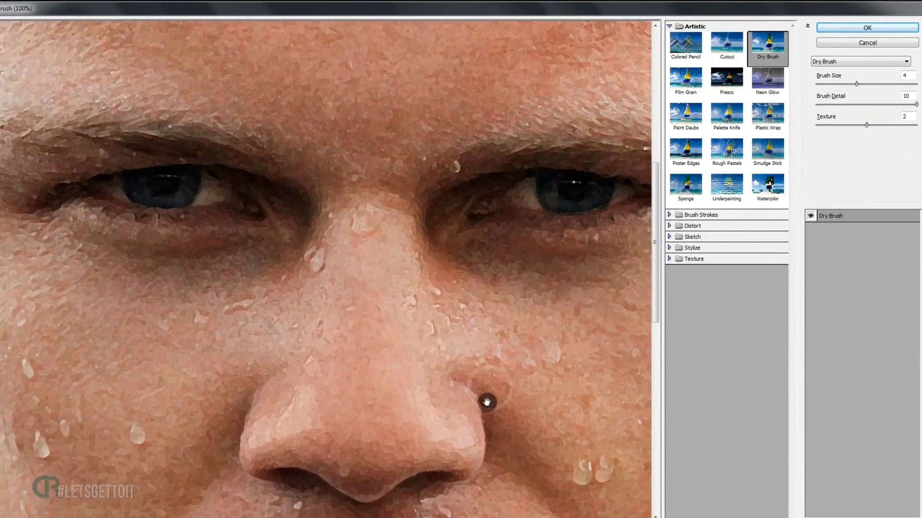
left_click_drag(489, 386, 486, 299)
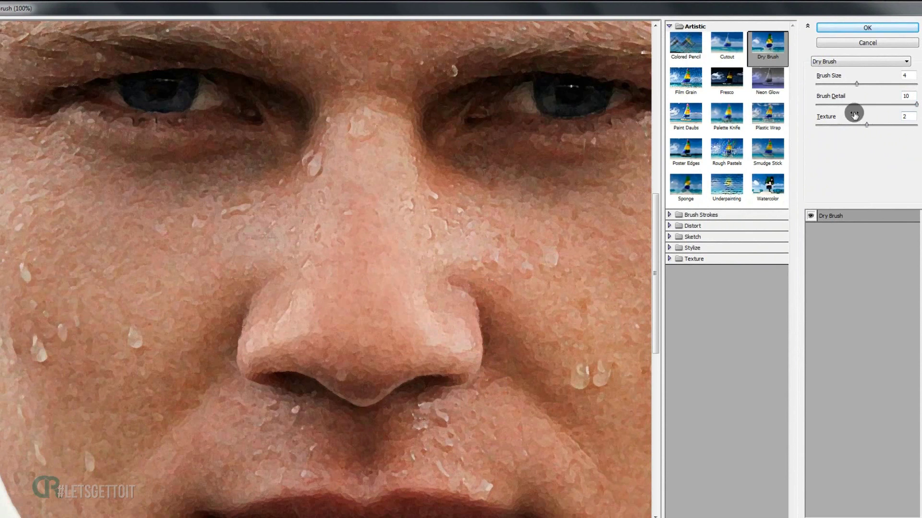
left_click_drag(375, 344, 374, 330)
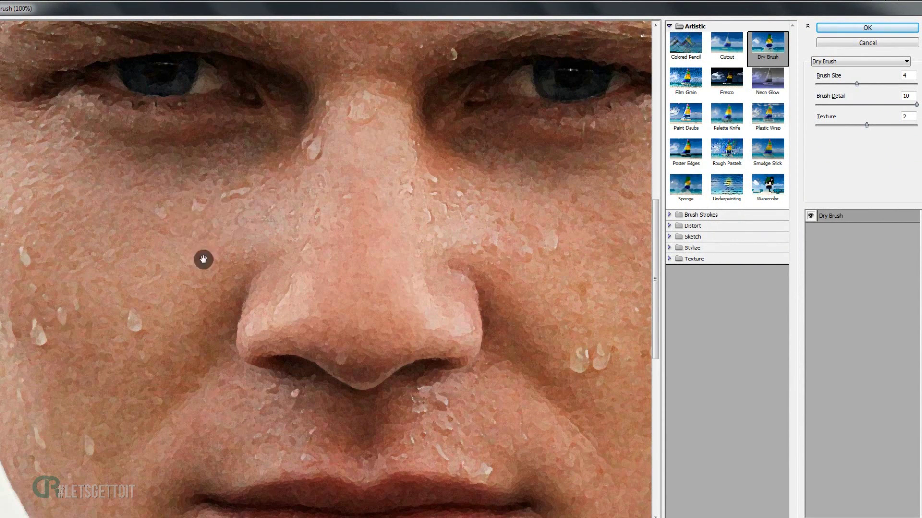
left_click(869, 30)
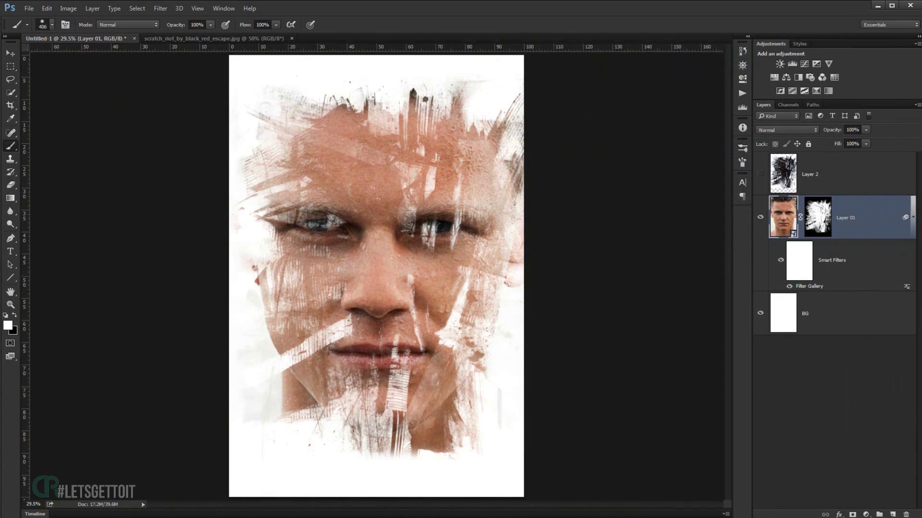
Duplicate Layer 01 together with its filter and mask, and set the copy's blend mode to Hard Light
left_click(914, 219)
key("ctrl+j")
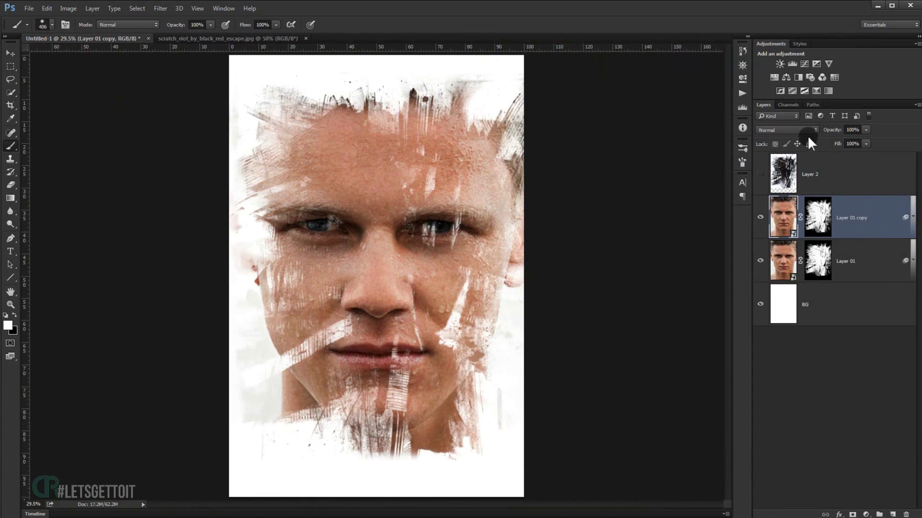
left_click(778, 129)
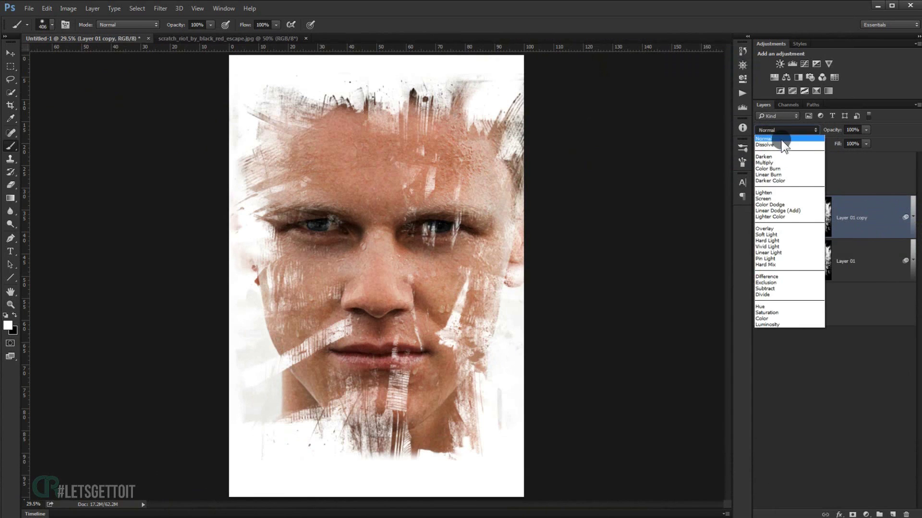
left_click(777, 241)
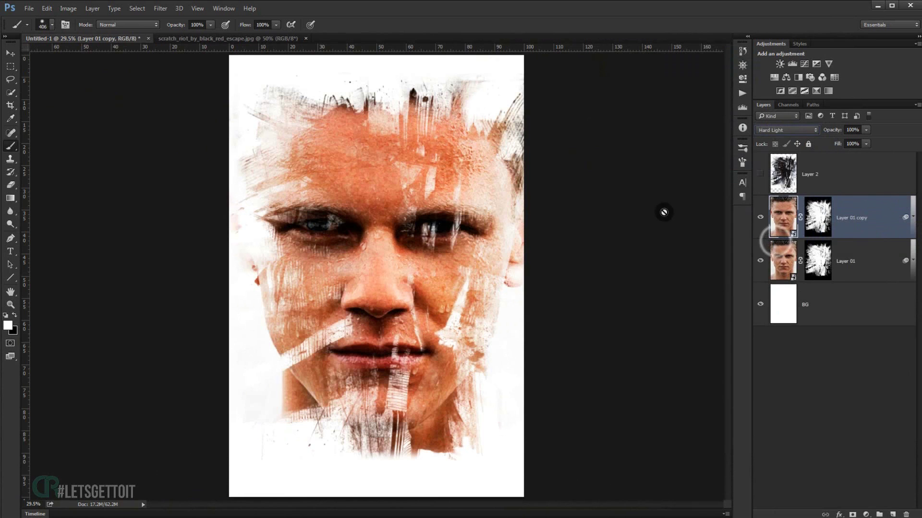
Reduce the Layer 01 copy's fill to 25% and toggle its visibility to compare the effect
left_click(866, 143)
left_click_drag(862, 152, 832, 154)
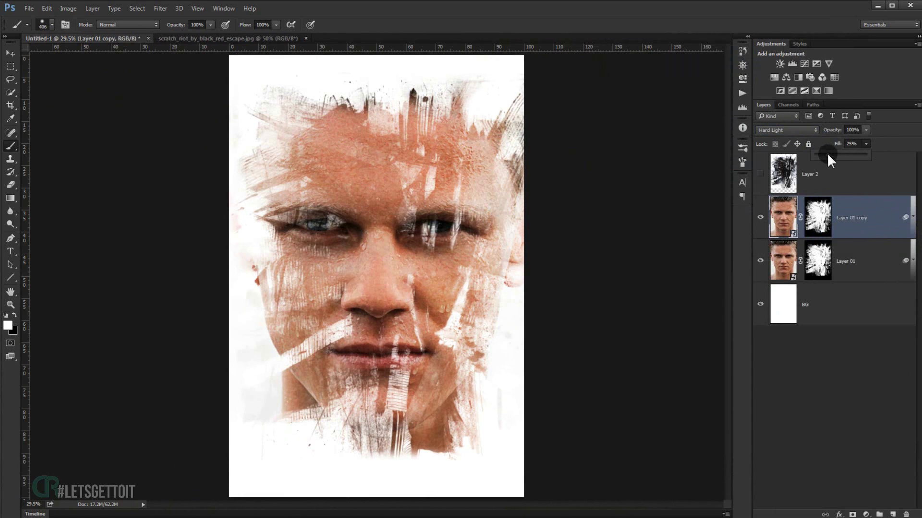
left_click(771, 219)
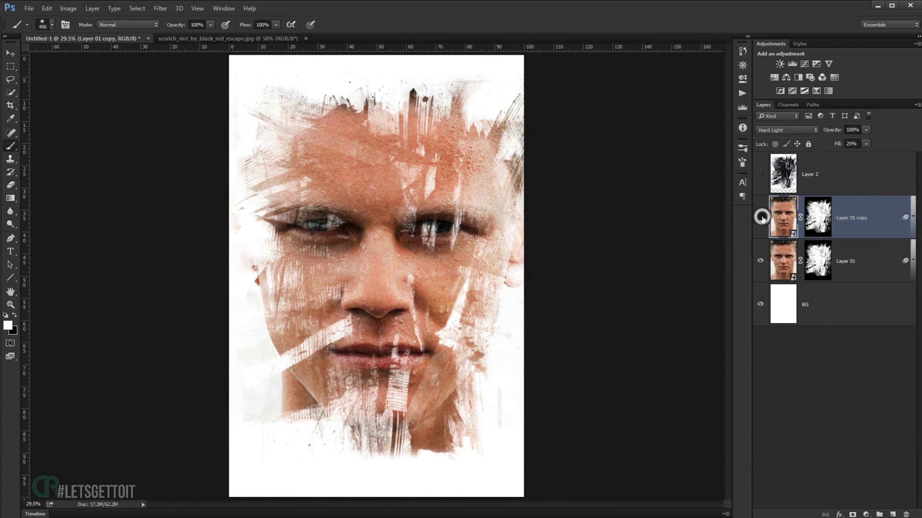
left_click(760, 217)
left_click(761, 217)
left_click(761, 217)
left_click(760, 217)
Switch to the file explorer and open Texture.jpg from the project folder in Photoshop as its own document
key("alt+Tab")
left_click(764, 151)
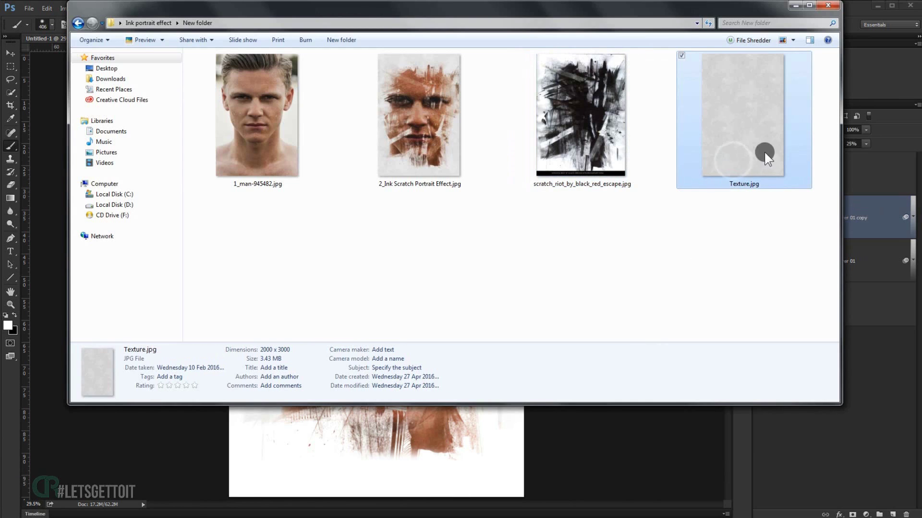
mouse_move(739, 160)
left_mouse_down()
mouse_move(465, 346)
mouse_move(206, 408)
mouse_move(12, 399)
left_mouse_up()
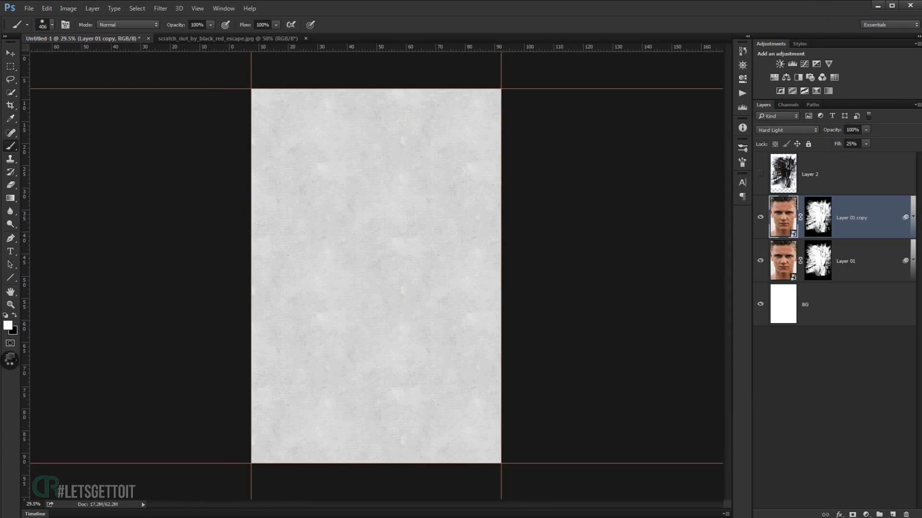
Copy the texture into the portrait document above the Layer 01 copy and align it to cover the whole canvas
left_click(10, 53)
left_click_drag(336, 166, 238, 191)
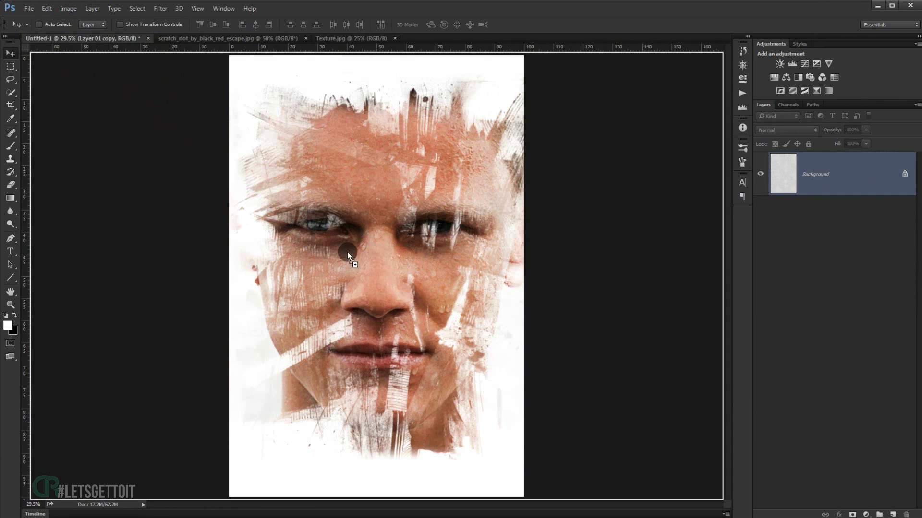
left_click_drag(348, 254, 352, 256)
left_click_drag(339, 290, 365, 295)
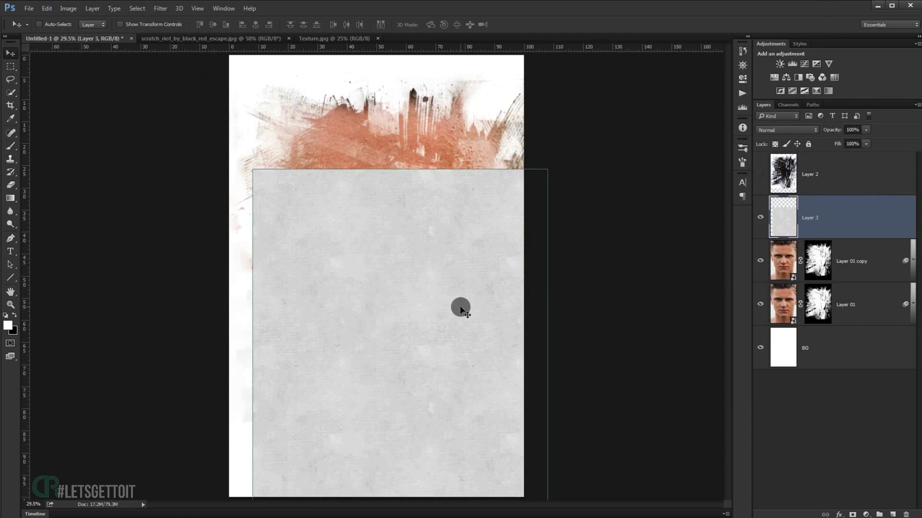
key("ctrl+t")
left_click_drag(446, 366, 427, 268)
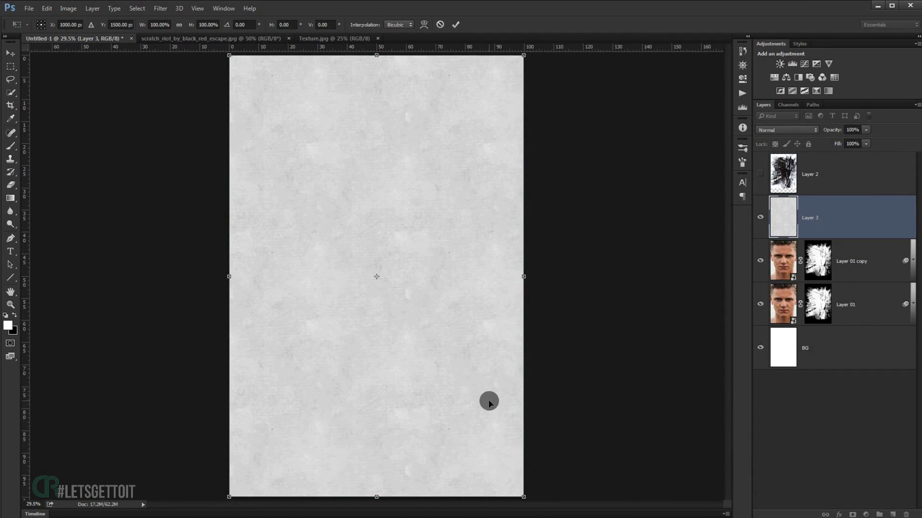
key("Return")
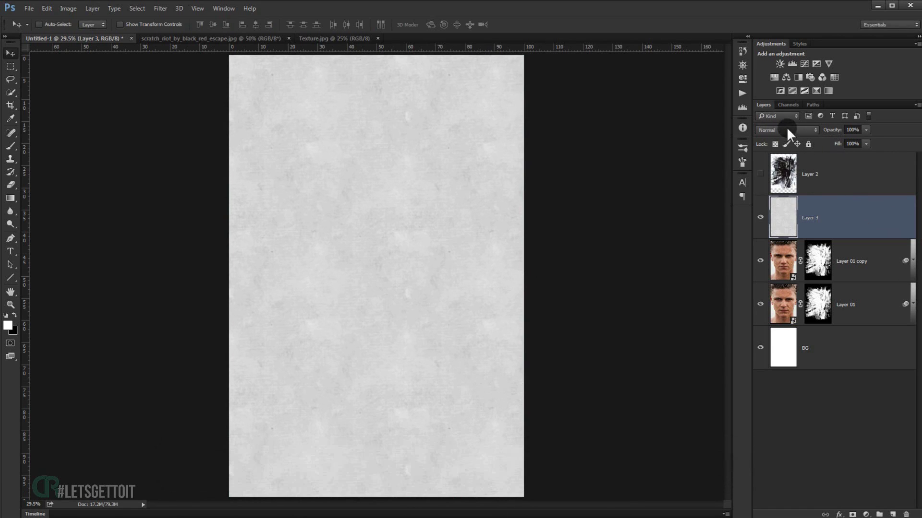
Set the texture layer's blend mode to Multiply and delete the hidden scratch Layer 2
left_click(787, 130)
left_click(783, 163)
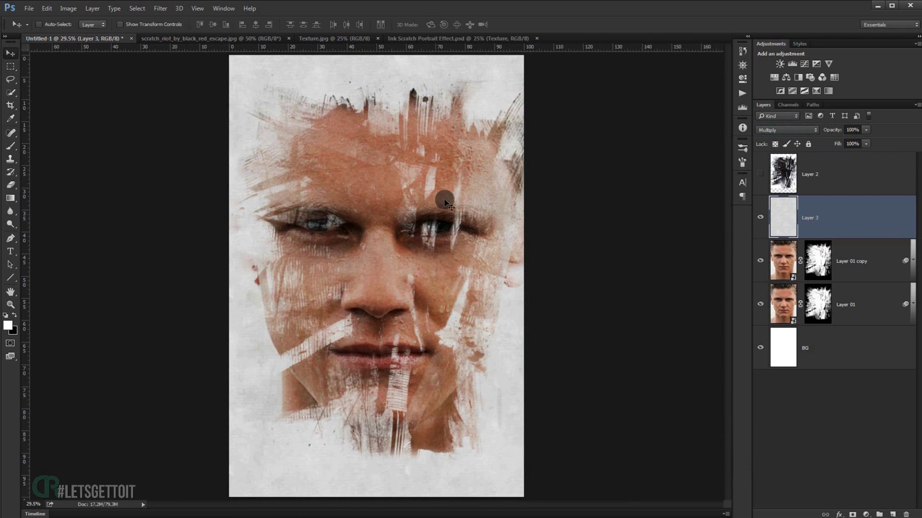
left_click(888, 175)
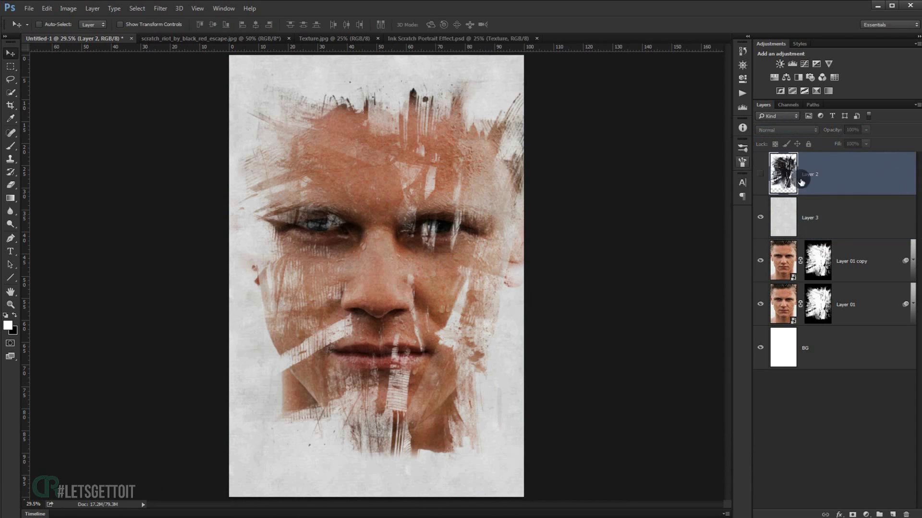
left_click_drag(804, 166, 906, 515)
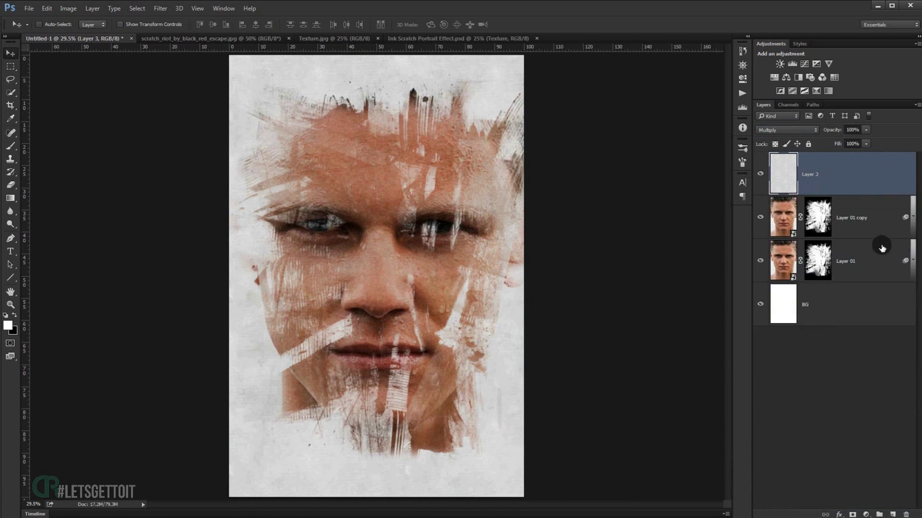
Add a Gradient Map adjustment layer above the texture with its gradient reversed to run from black to white
left_click(897, 345)
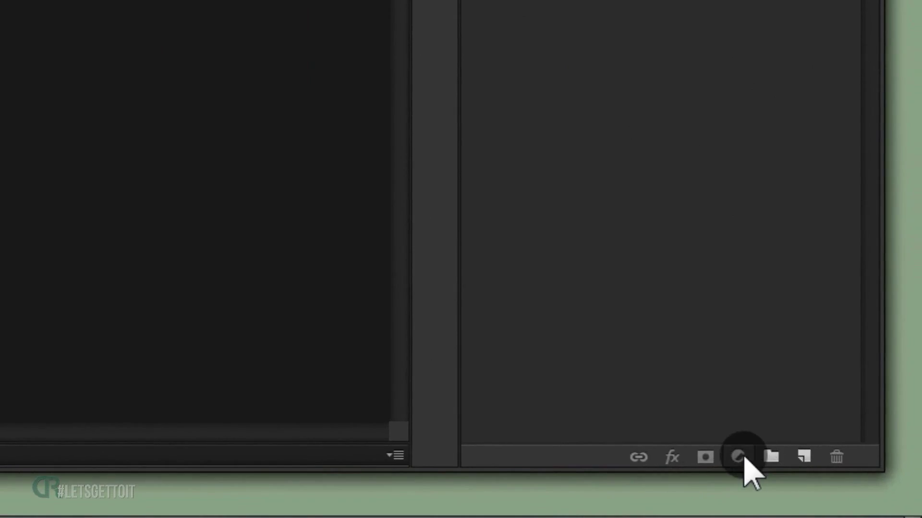
left_click(865, 515)
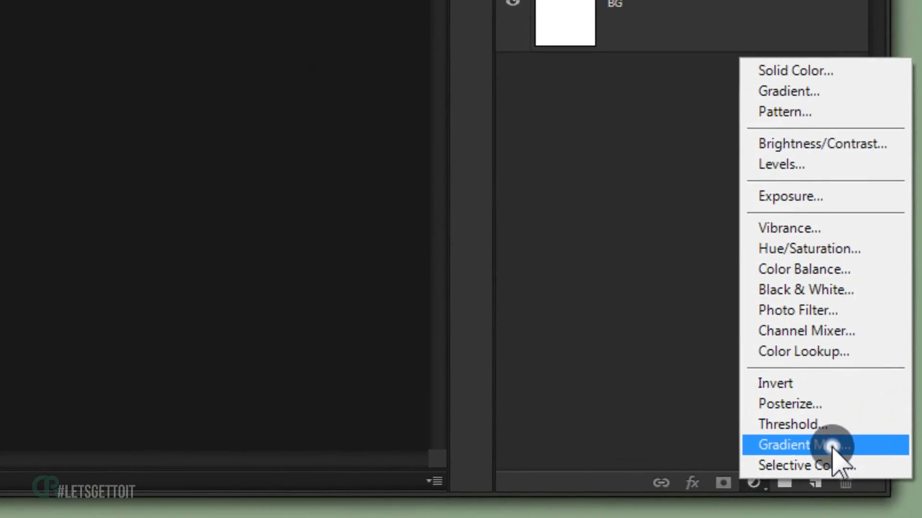
left_click(822, 421)
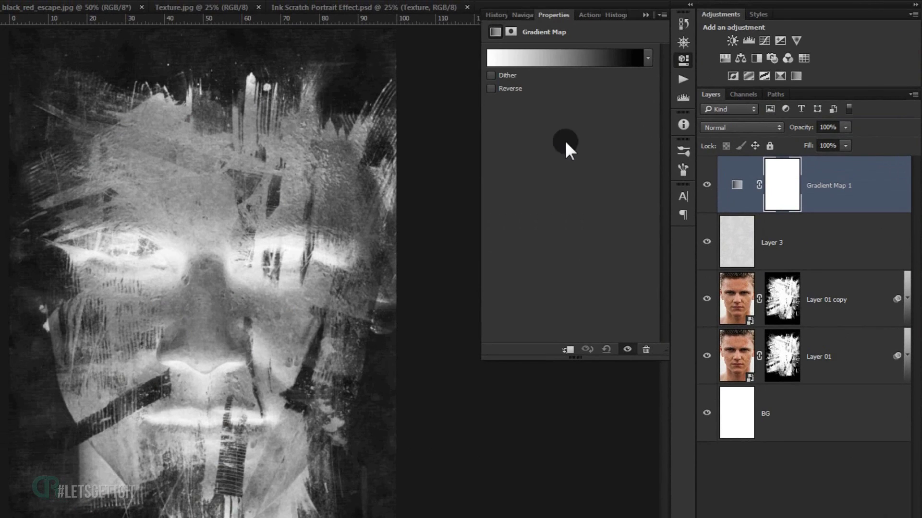
left_click(505, 90)
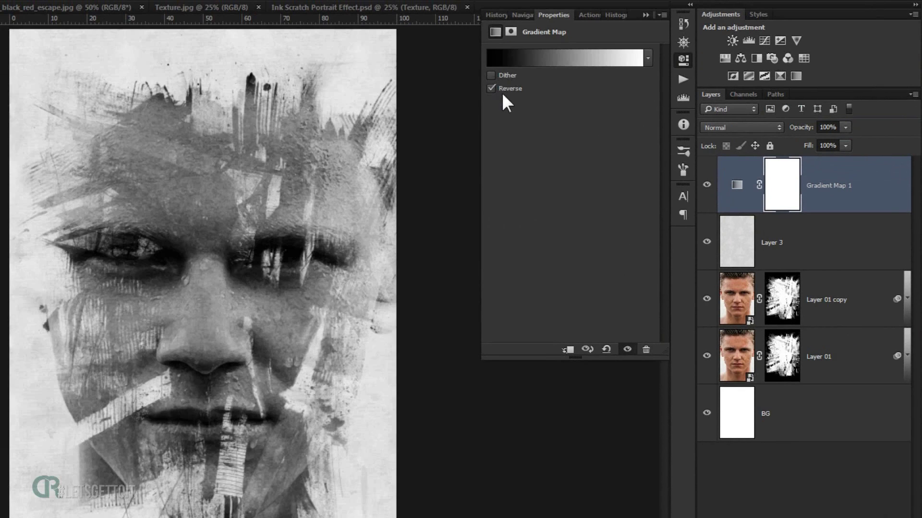
left_click(645, 15)
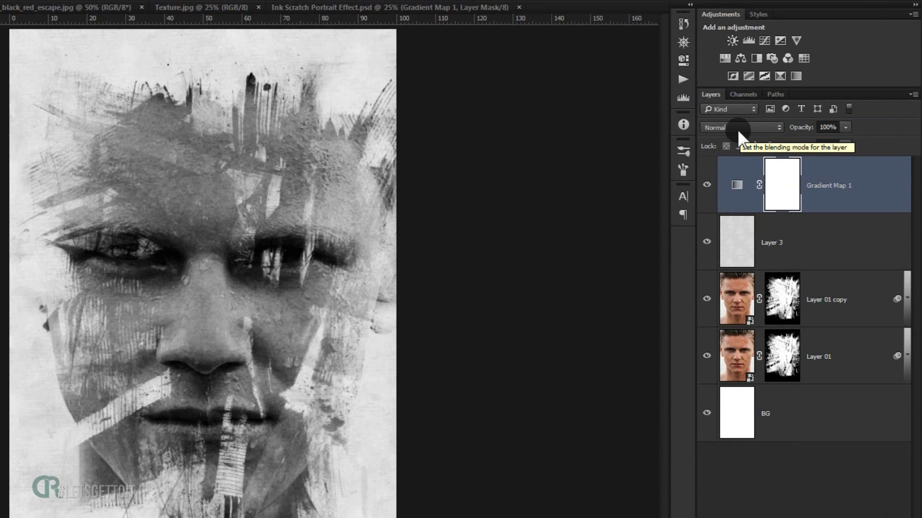
Set the Gradient Map layer's blend mode to Overlay and its fill to 35%
left_click(730, 127)
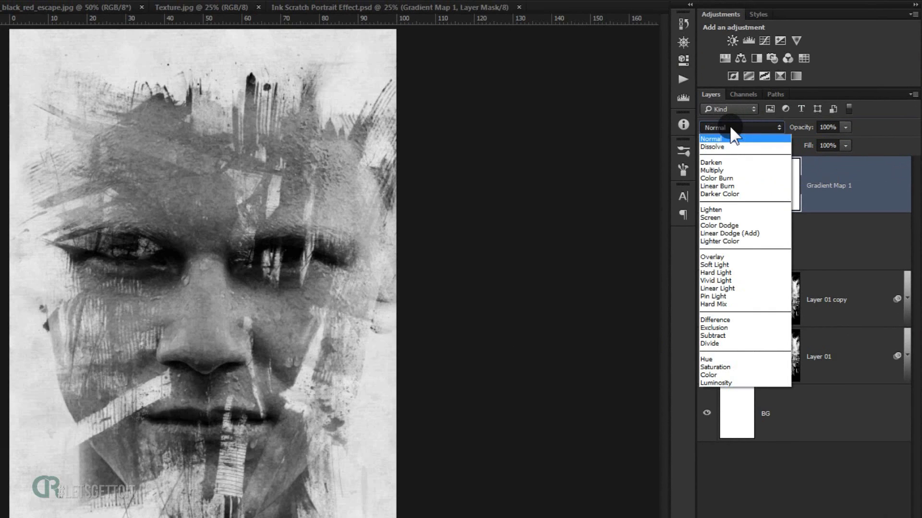
left_click(722, 258)
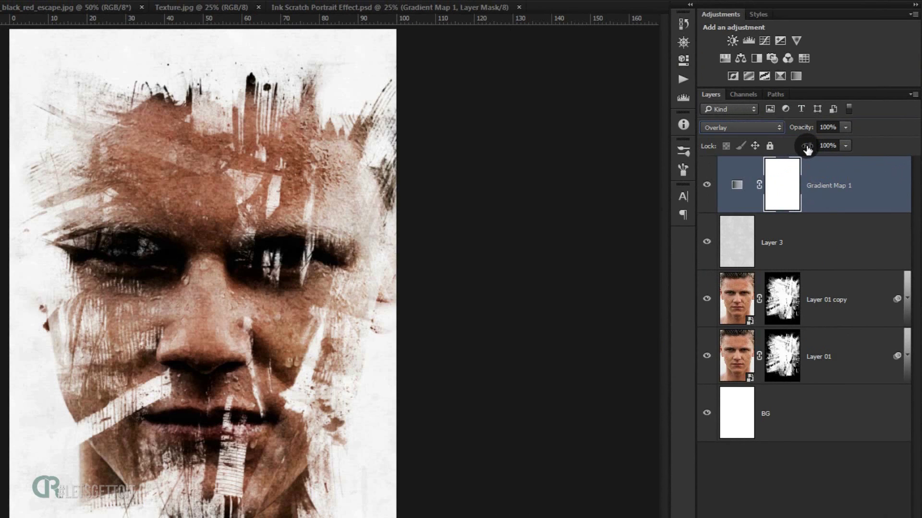
left_click(823, 146)
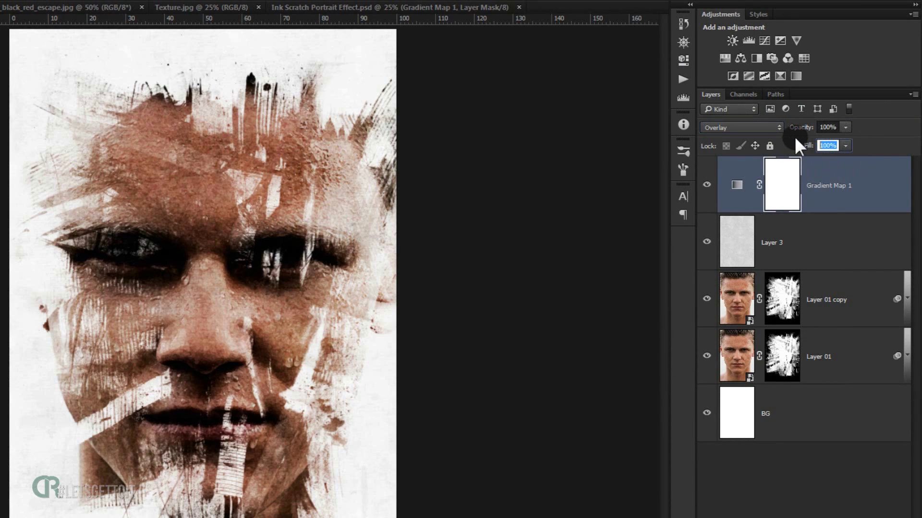
type("35")
left_click(823, 185)
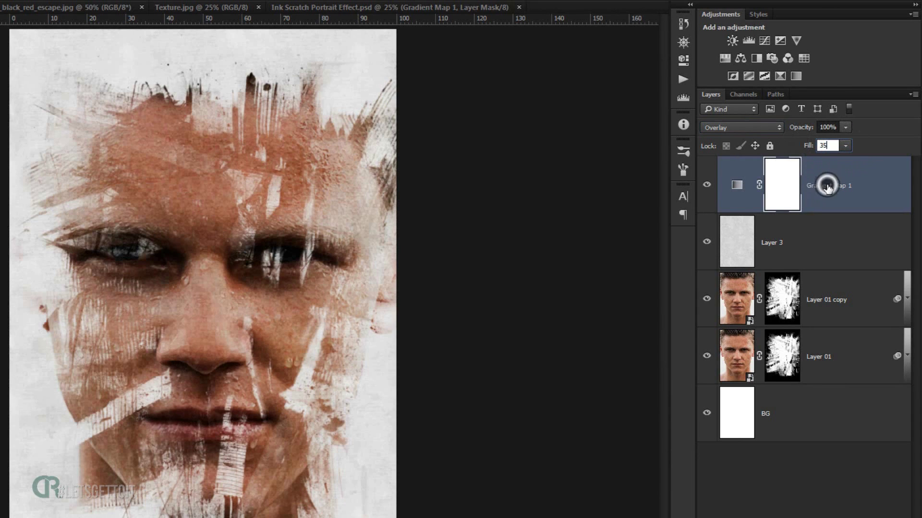
left_click(829, 455)
Add a Vibrance adjustment layer above the Gradient Map with Vibrance at +70
left_click(843, 183)
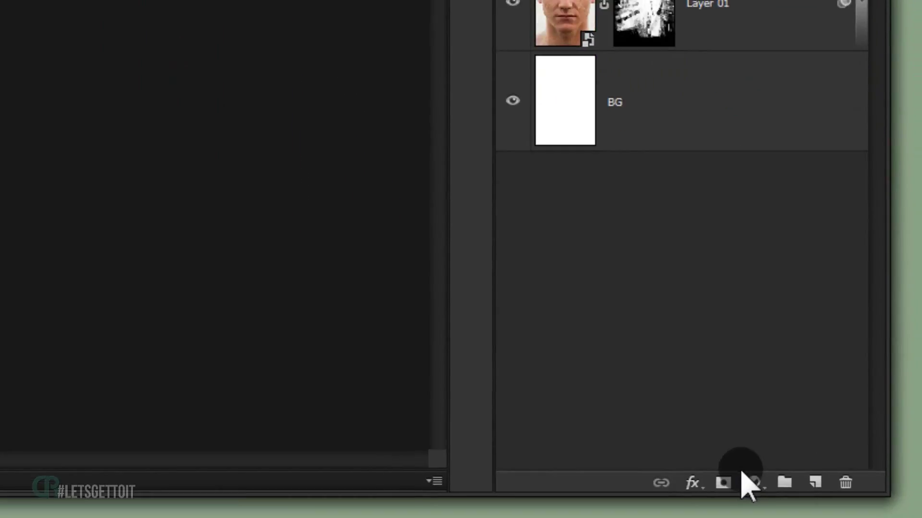
left_click(739, 458)
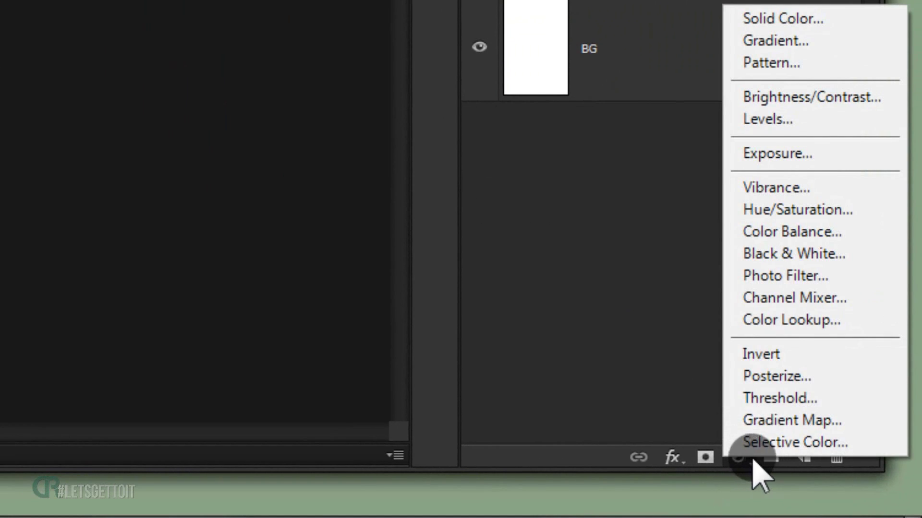
left_click(787, 188)
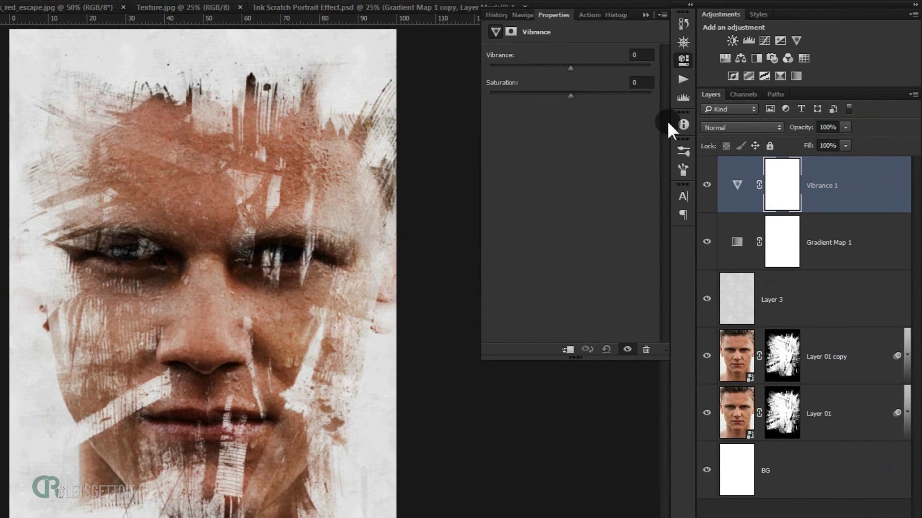
left_click_drag(573, 66, 626, 66)
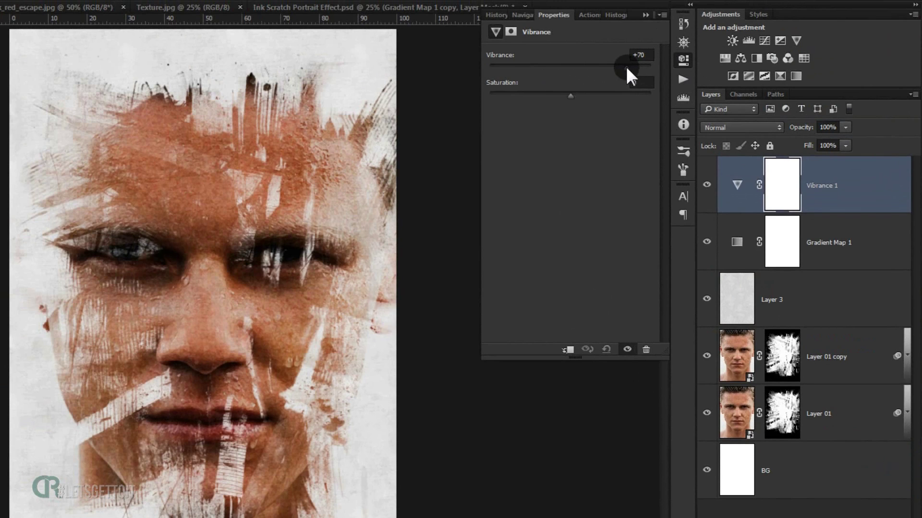
left_click(643, 13)
Add an Exposure adjustment layer above the Vibrance layer with Offset +0.0100, and toggle its visibility to compare the result
left_click(812, 229)
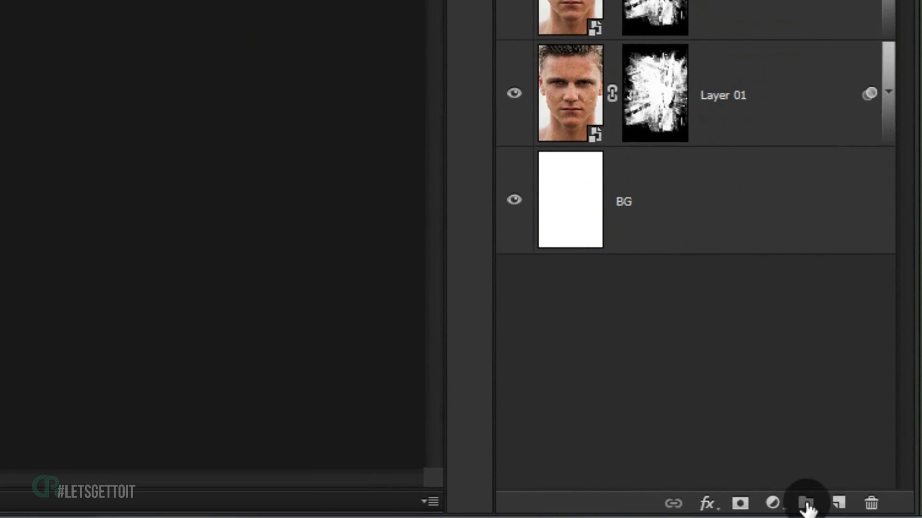
left_click(848, 517)
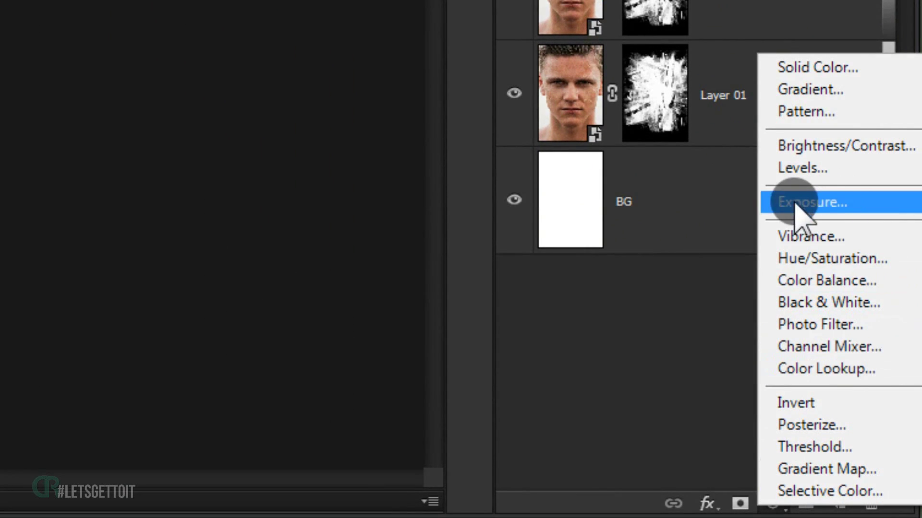
left_click(794, 204)
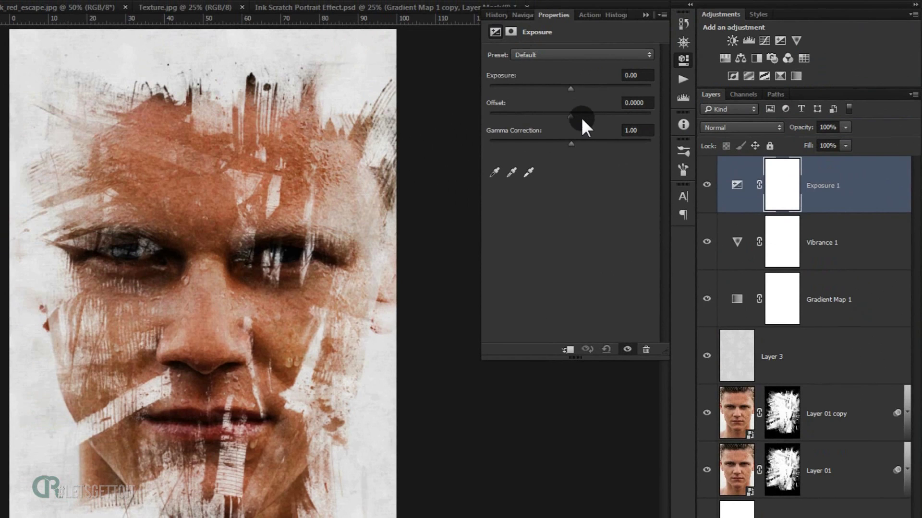
left_click(571, 115)
left_click(649, 104)
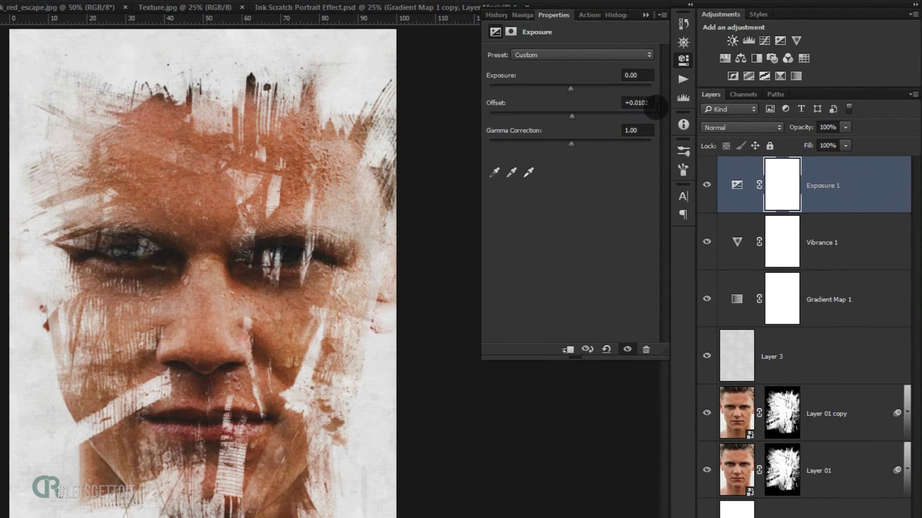
key("BackSpace")
key("BackSpace")
type("00")
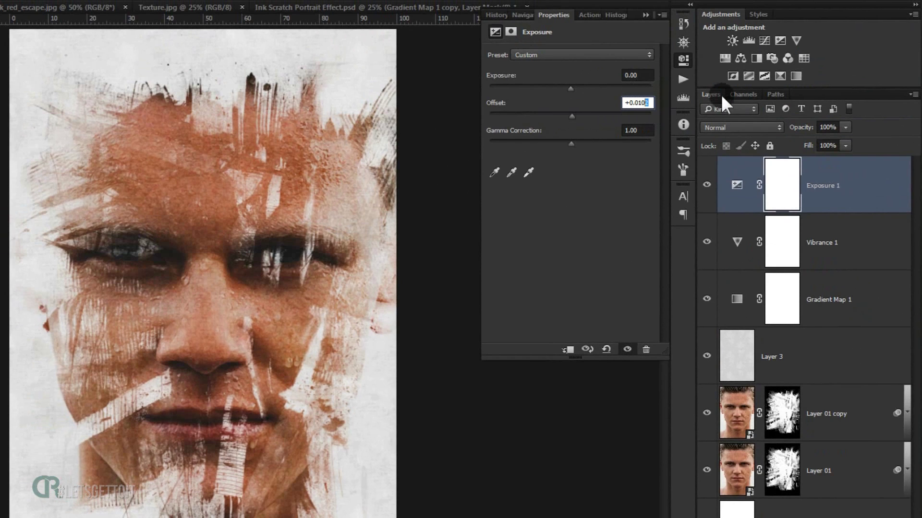
left_click(645, 15)
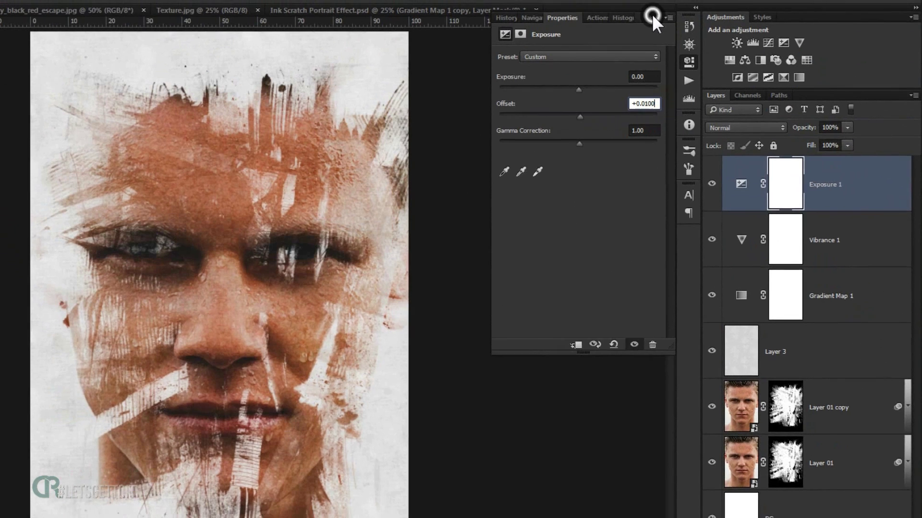
left_click(707, 185)
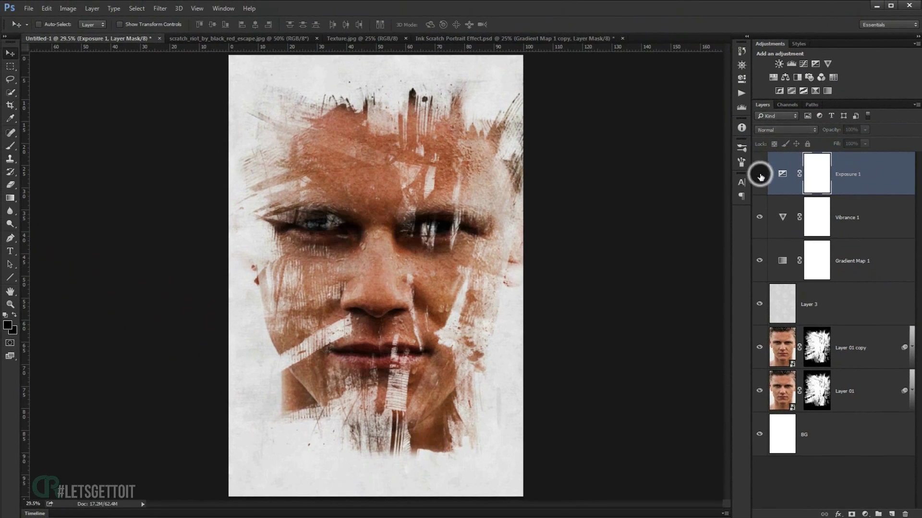
left_click(760, 174)
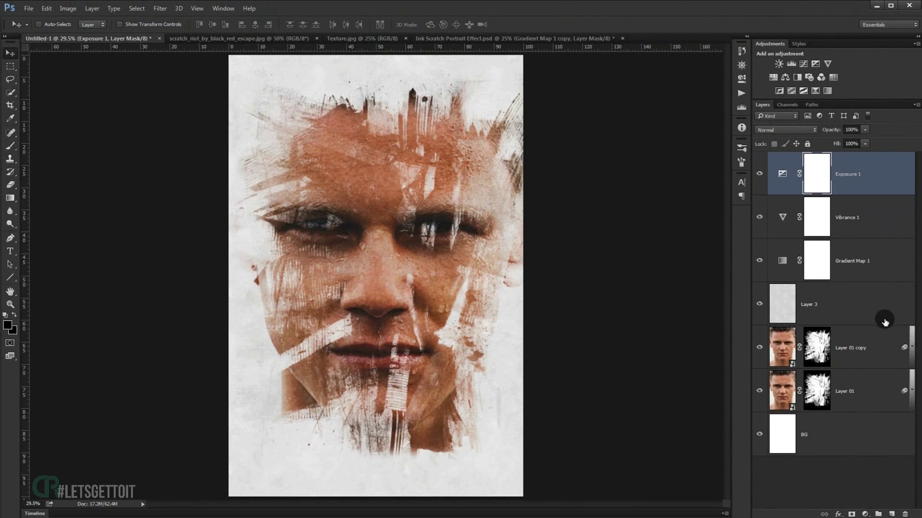
Save the document as a Photoshop file named Ink template.psd with Maximize Compatibility enabled
left_click(39, 13)
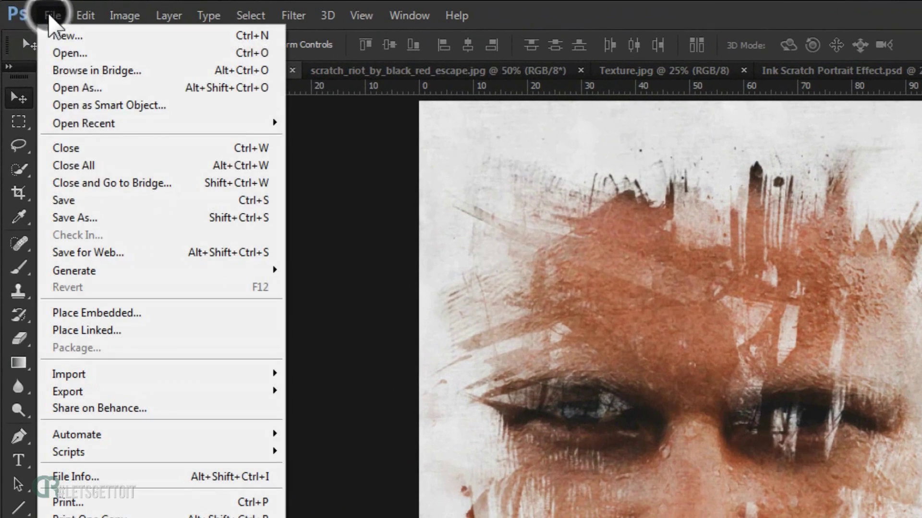
left_click(72, 168)
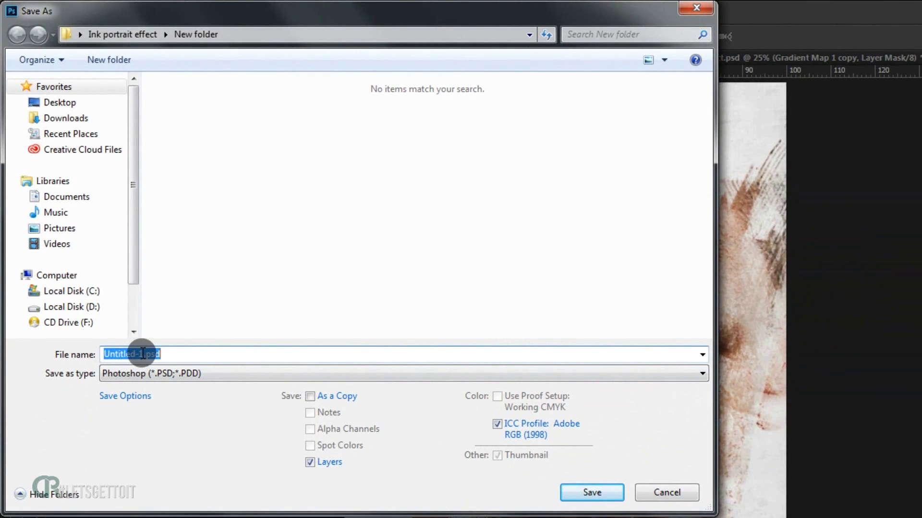
key("BackSpace")
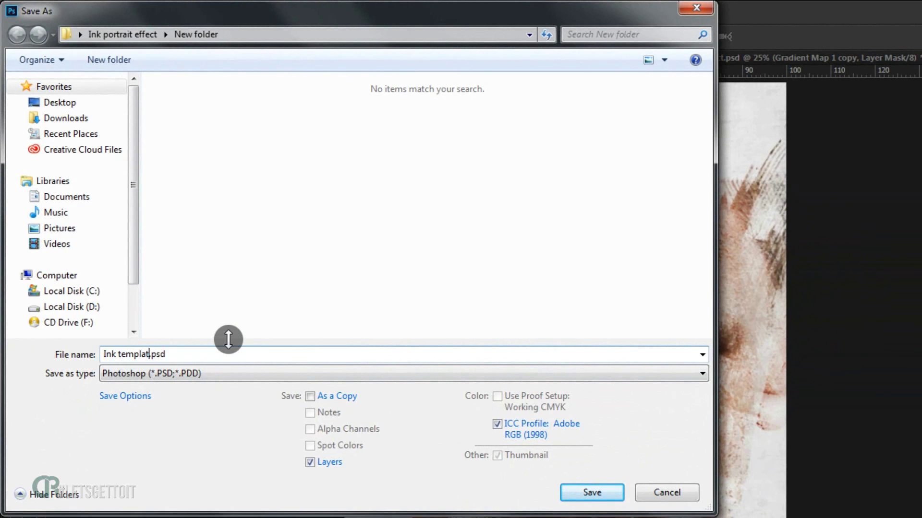
key("Return")
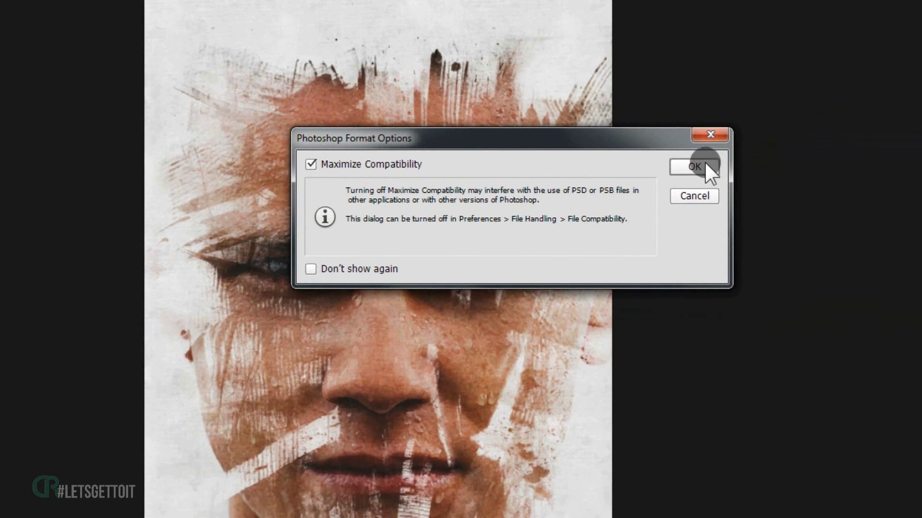
left_click(705, 163)
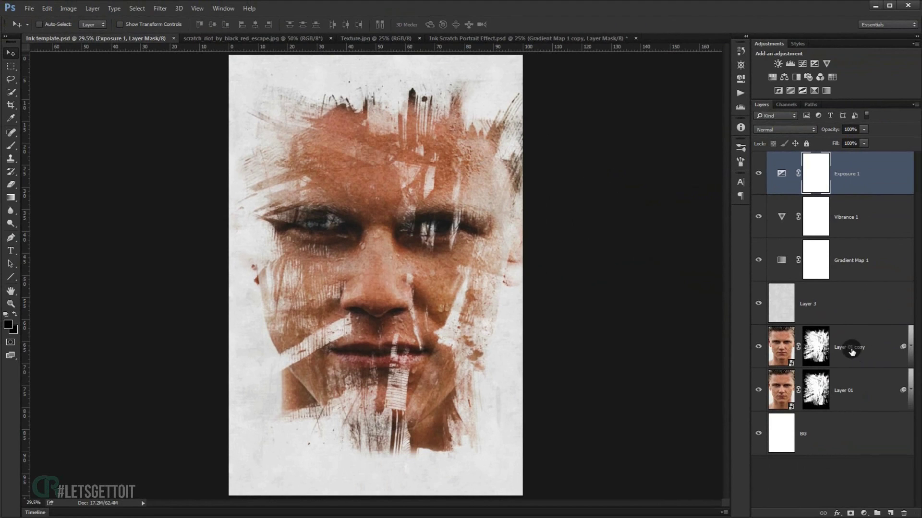
Duplicate Layer 01 copy to the top of the layer stack without its mask, and hide the duplicate
left_click_drag(860, 346, 904, 512)
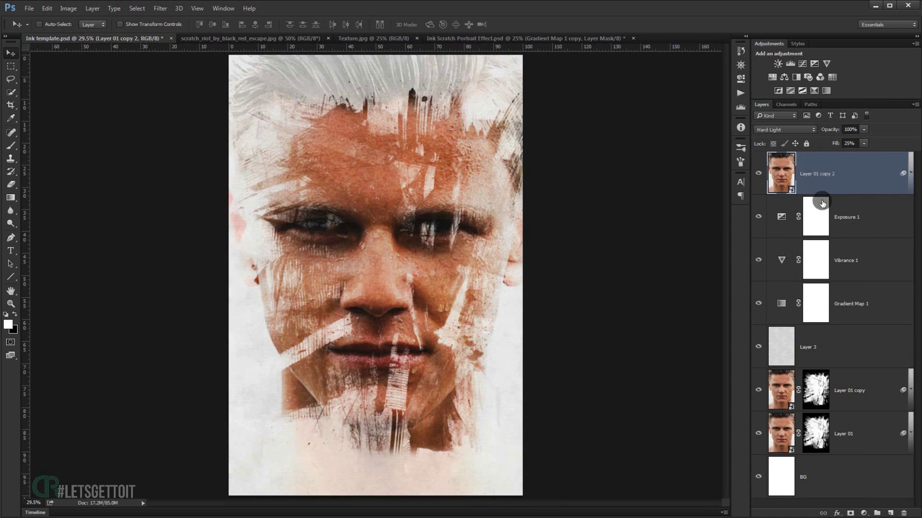
left_click(759, 174)
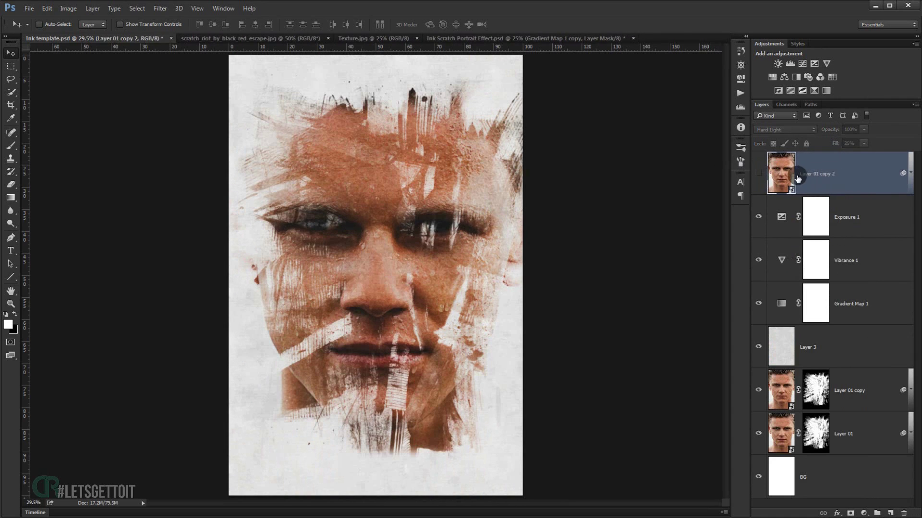
Open the contents of the Layer 01 copy 2 smart object and place portrait-597173.jpg above the man's photo
double_click(781, 179)
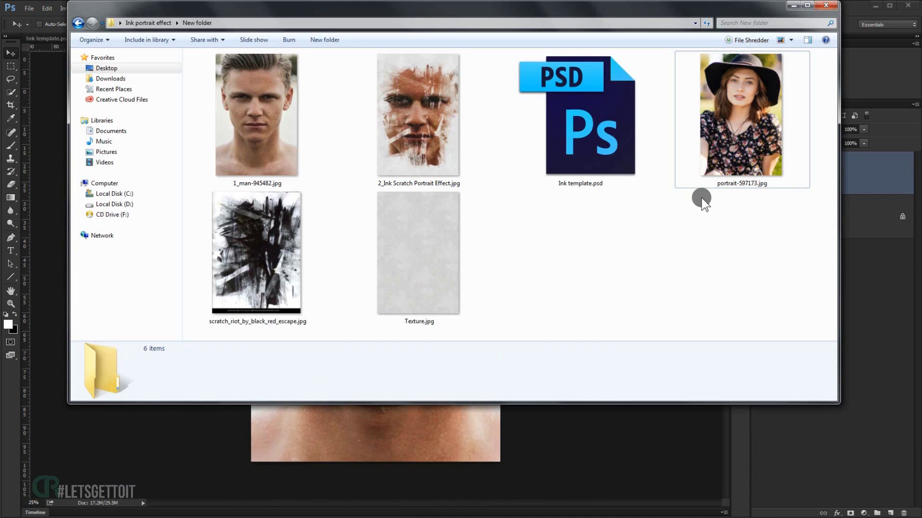
left_click_drag(699, 197, 417, 424)
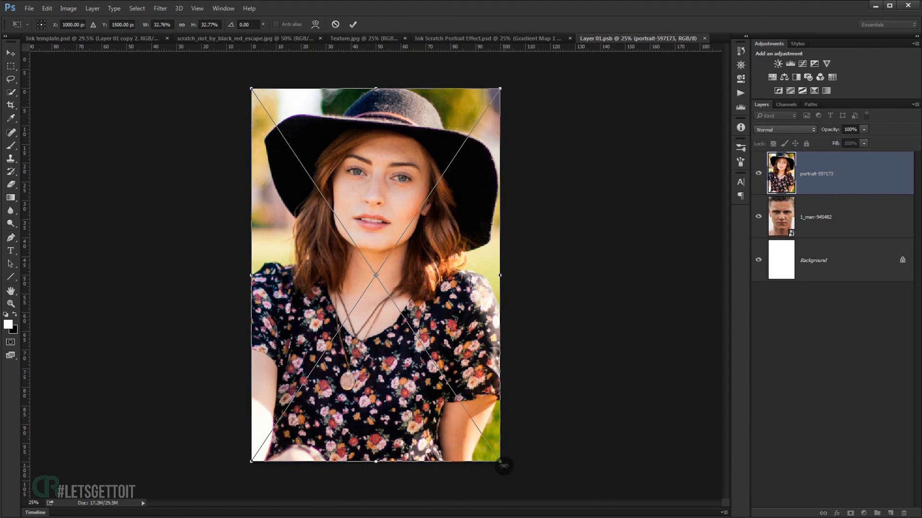
Scale the placed woman's portrait to about 65% and position it so her face fills the canvas
left_click_drag(503, 466, 586, 517)
left_click_drag(467, 192, 466, 302)
scroll(539, 134, "down", 1)
left_click_drag(545, 113, 580, 62)
left_click_drag(417, 214, 418, 254)
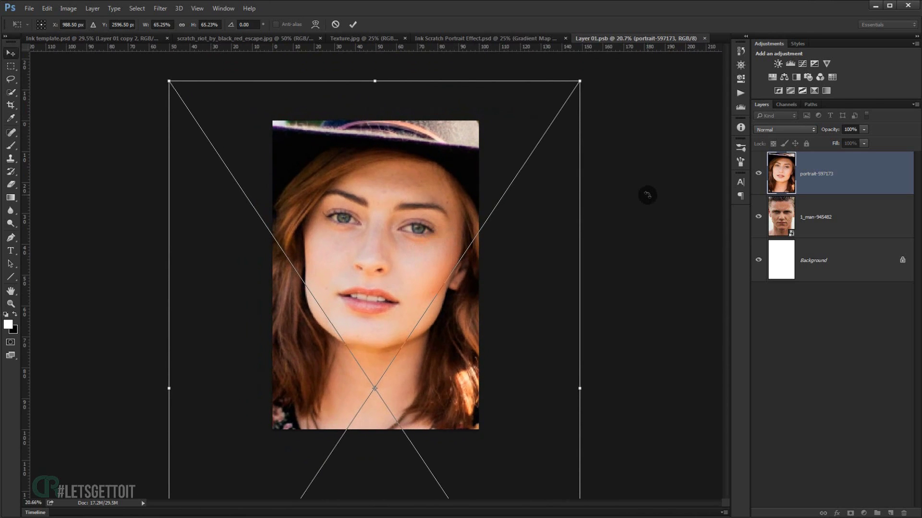
key("Return")
Save the smart object contents and return to Ink template.psd, fitting the image in view to check the updated portrait
key("ctrl+s")
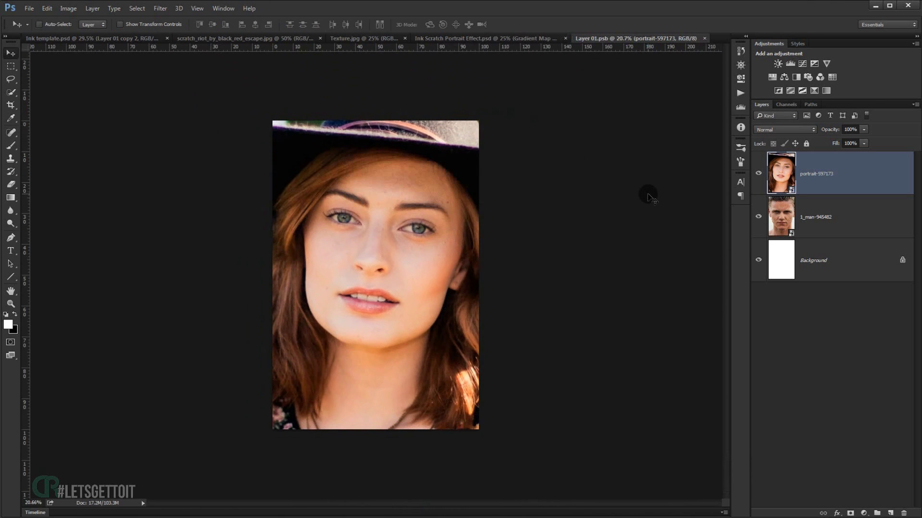
left_click(75, 38)
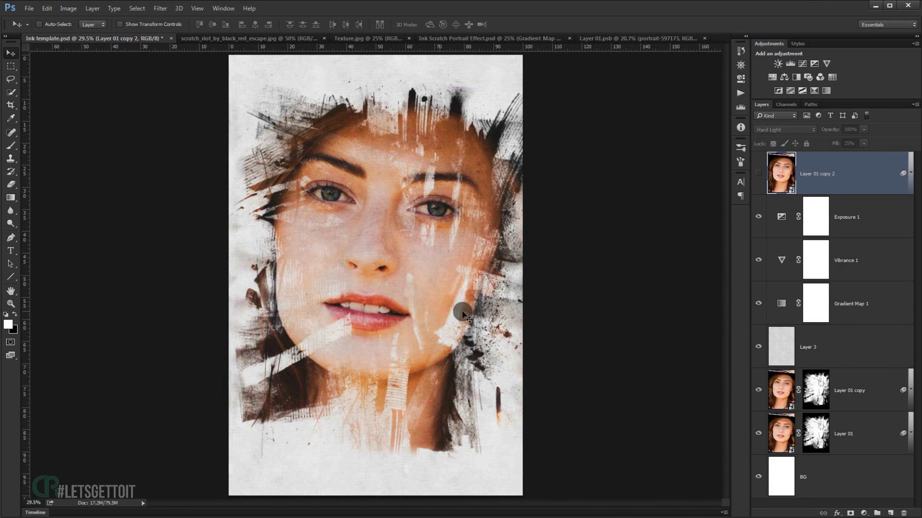
key("Tab")
key("ctrl+0")
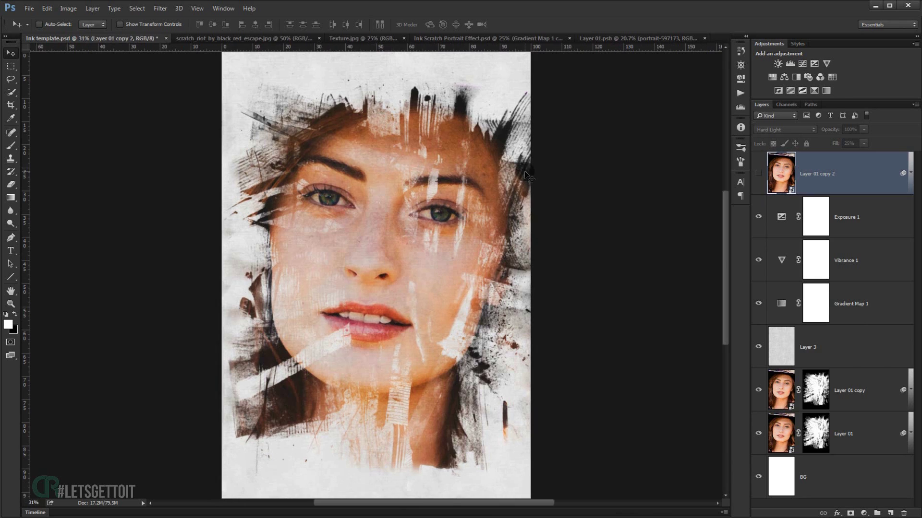